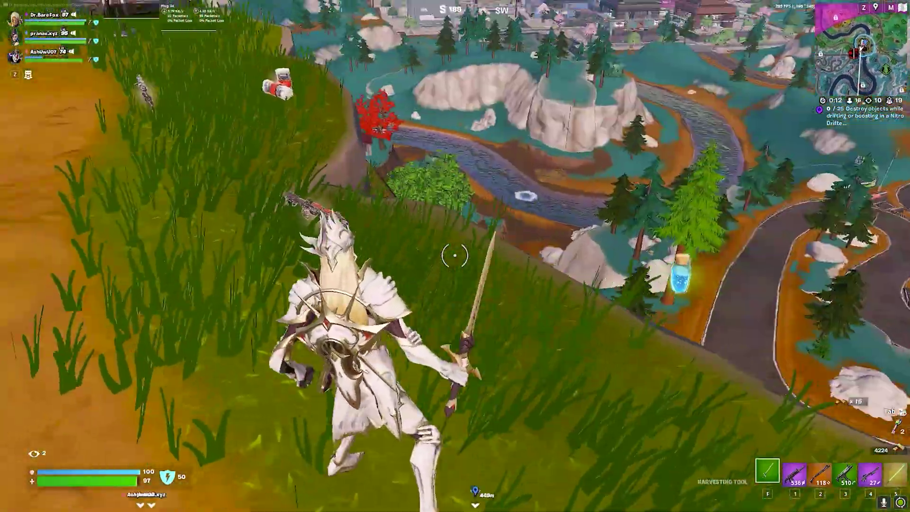
key("w")
key("2")
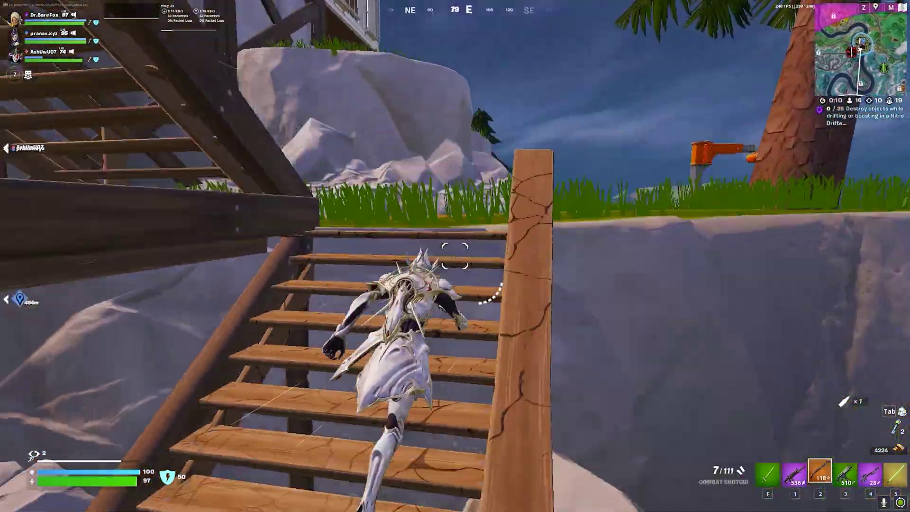
key("w")
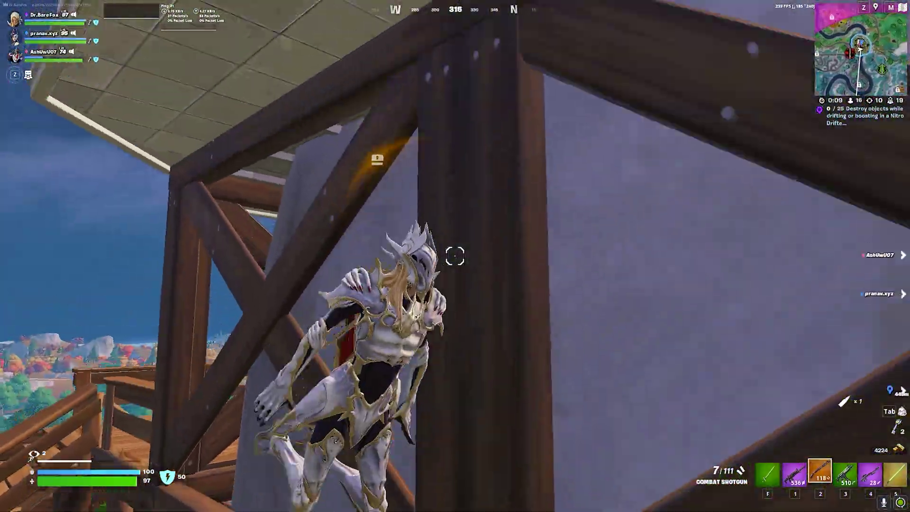
key("w")
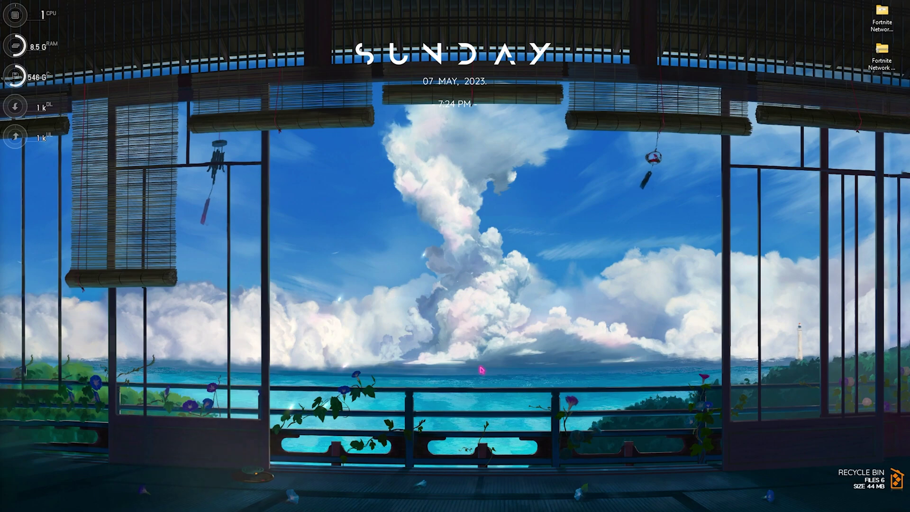
Open the Windows Update page in Windows Settings and check for available updates
left_click(423, 508)
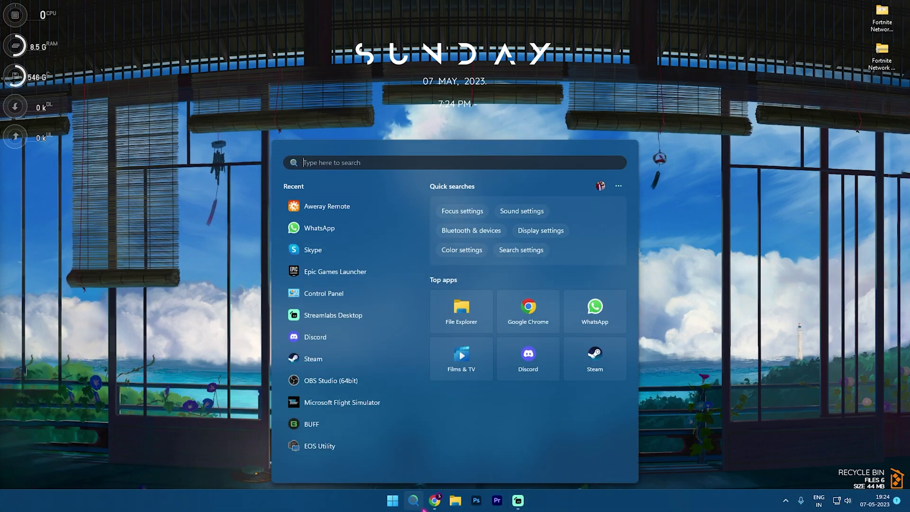
type("settings")
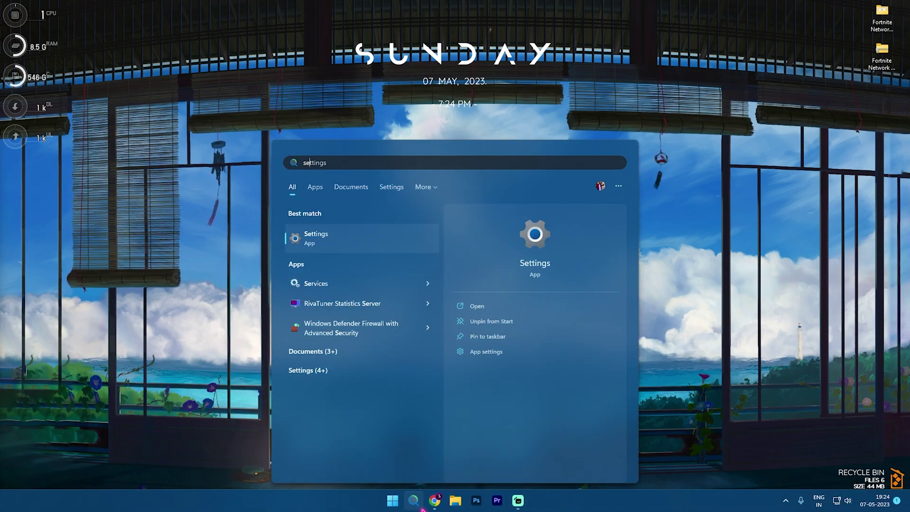
key("Return")
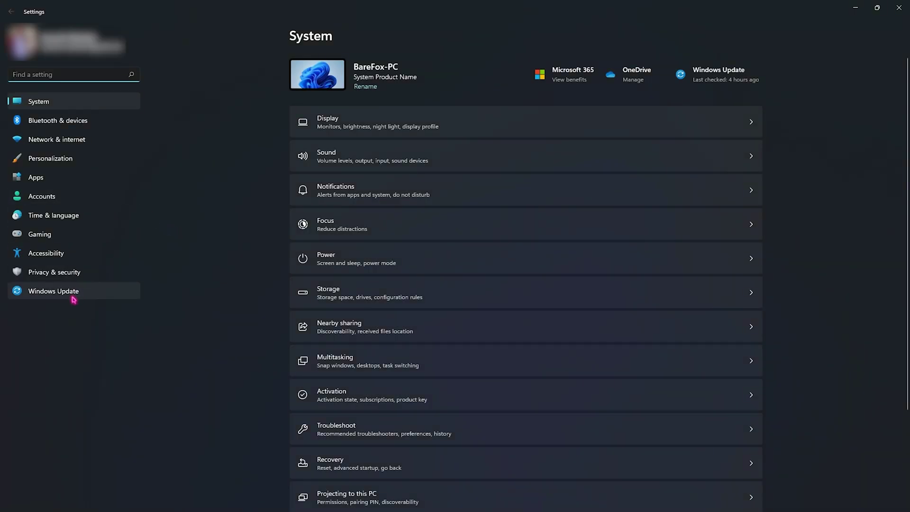
left_click(45, 296)
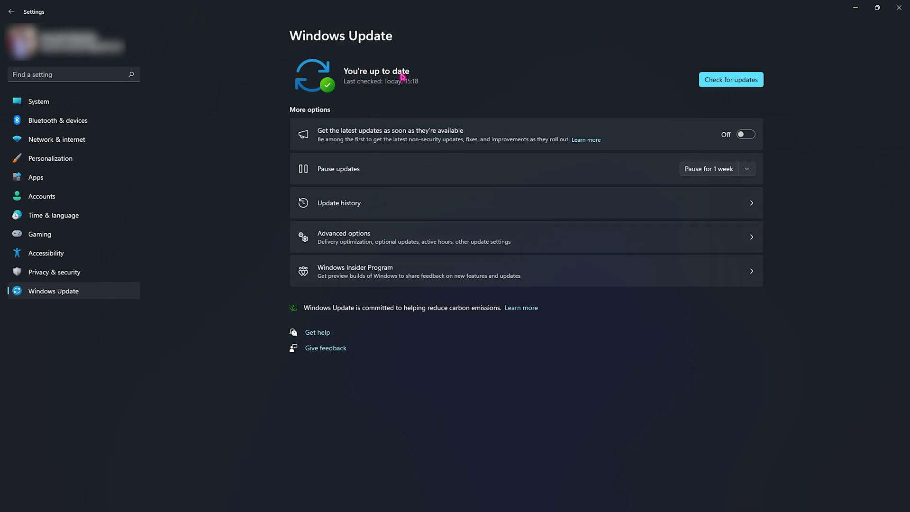
left_click(723, 82)
Find the Startup Apps settings and review which apps are enabled to start at login
left_click(73, 76)
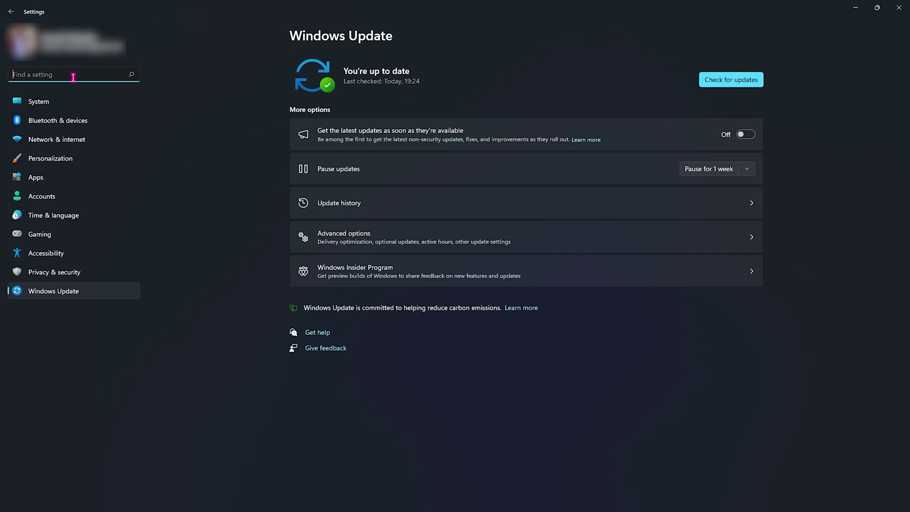
type("start")
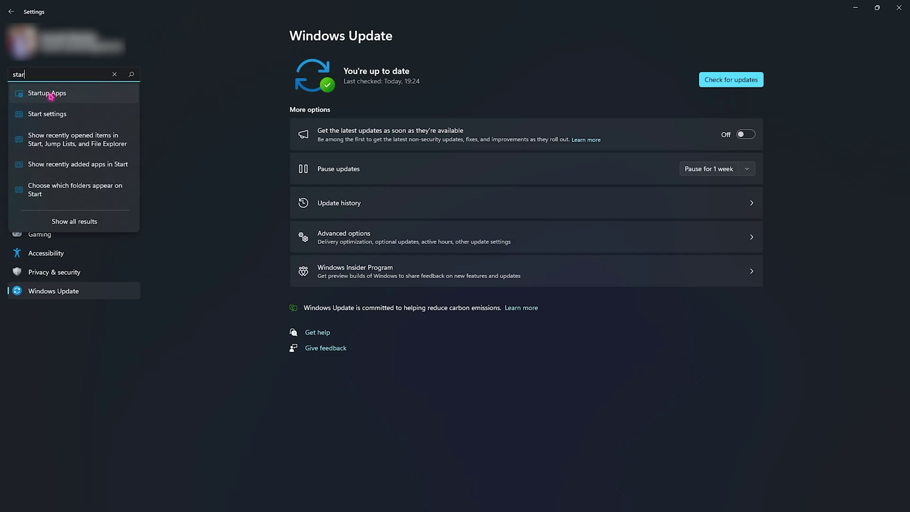
left_click(42, 90)
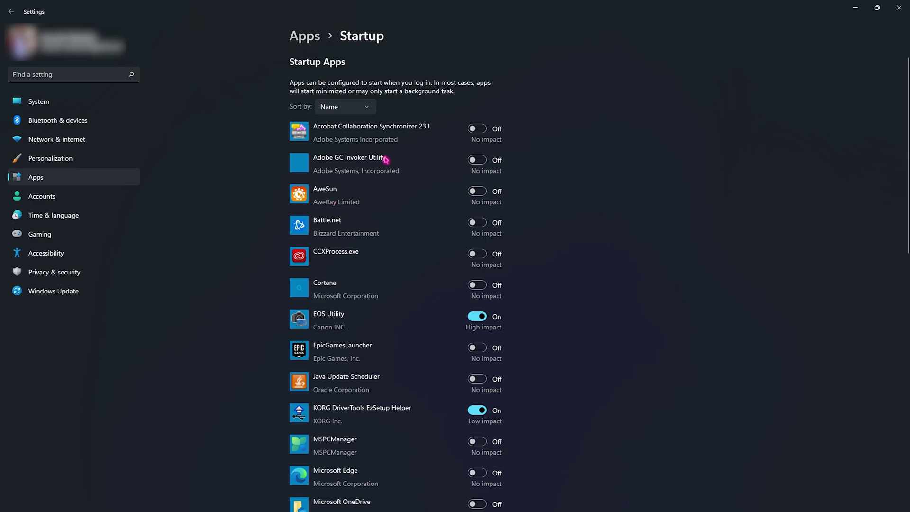
scroll(452, 180, "down", 8)
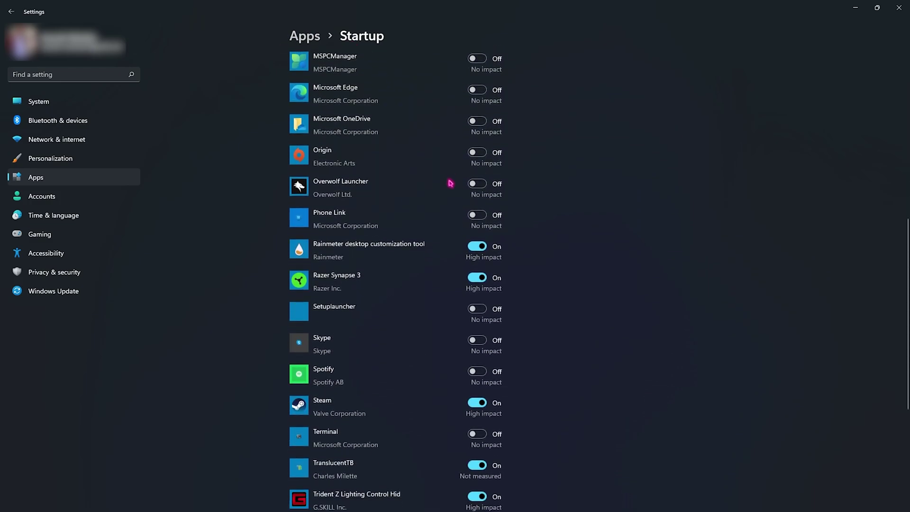
scroll(451, 183, "up", 8)
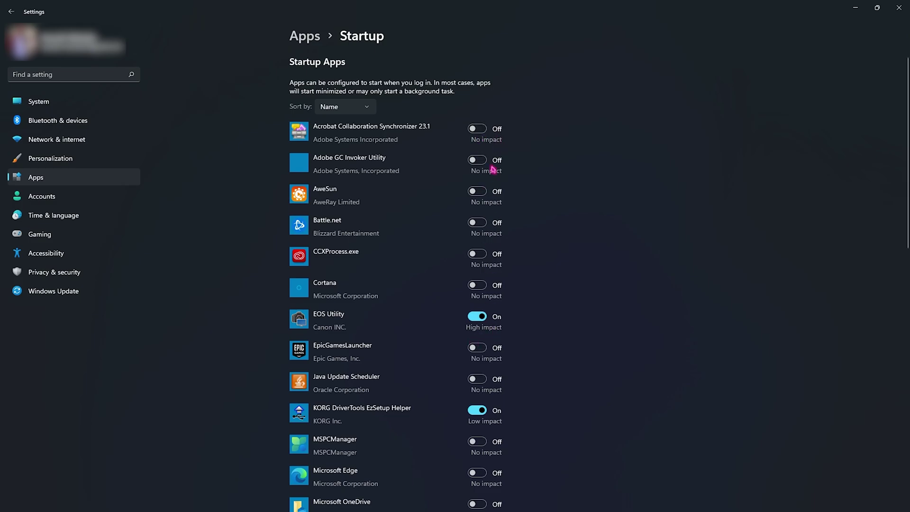
scroll(561, 331, "down", 3)
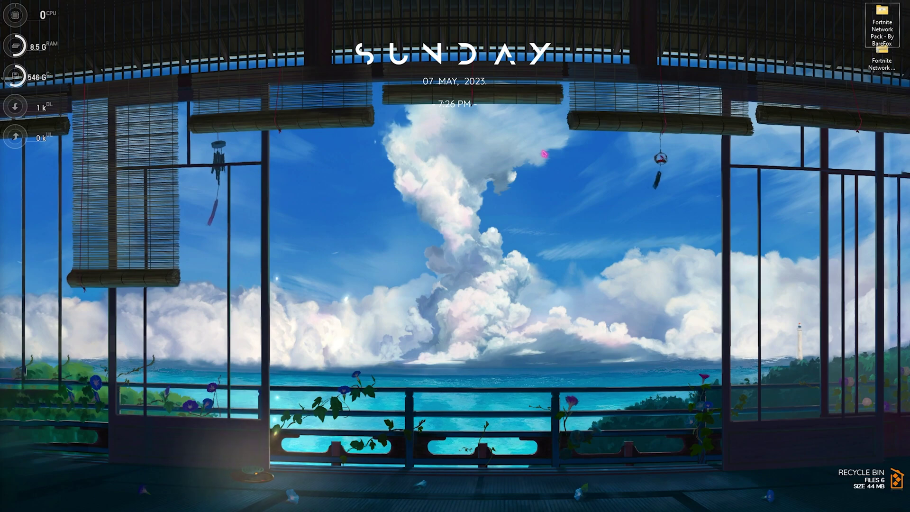
Open Device Manager and expand the list of network adapters
key("super")
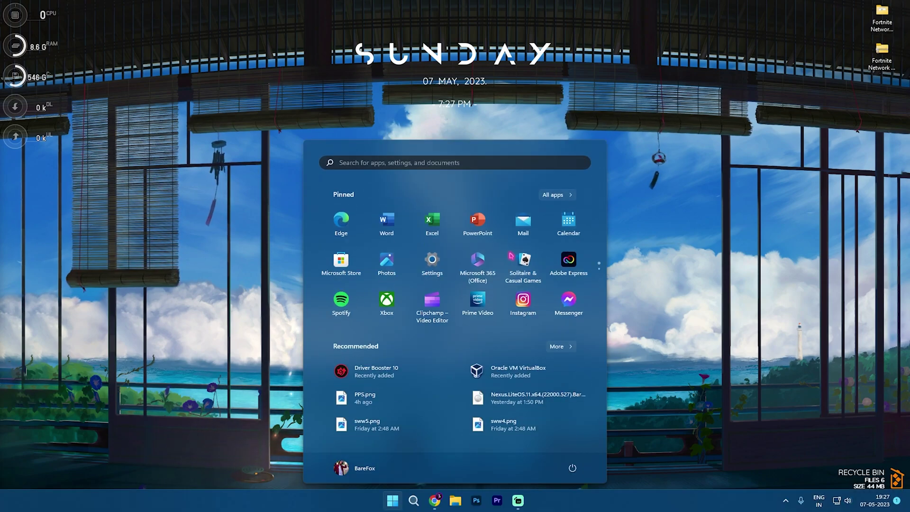
type("device manager")
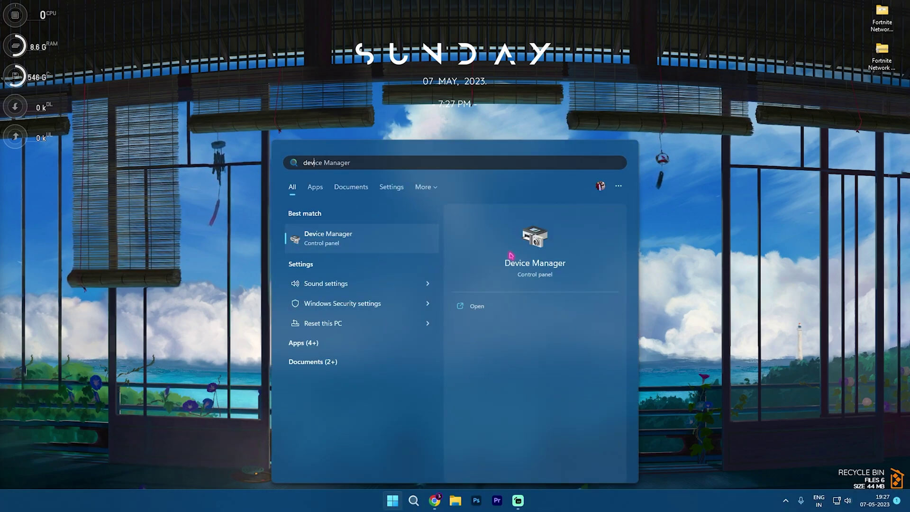
left_click(361, 234)
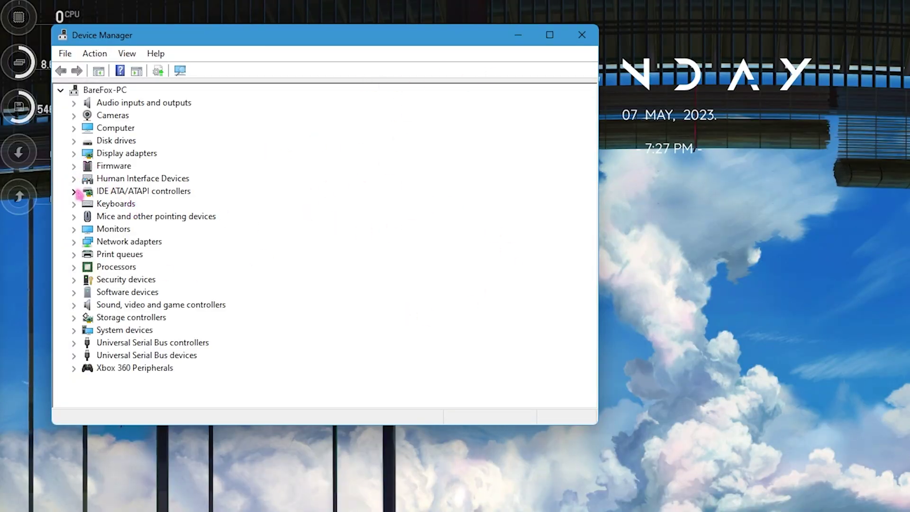
left_click(74, 242)
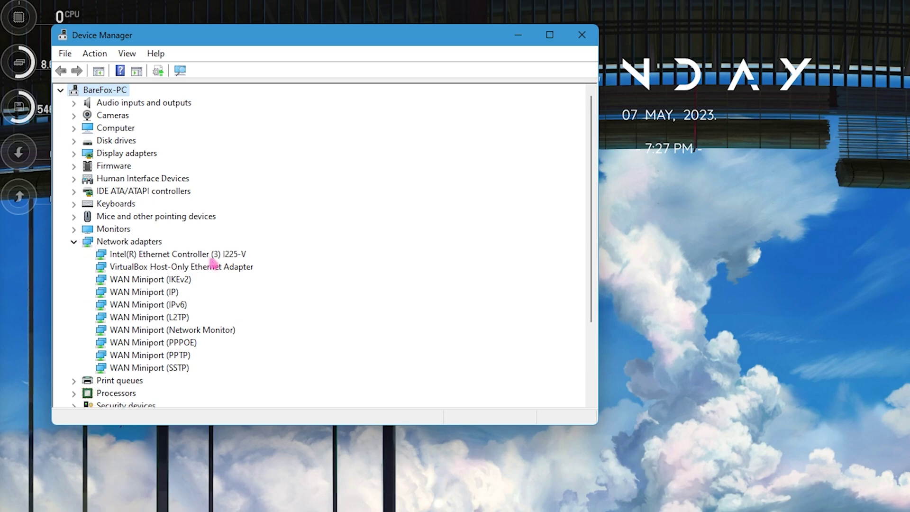
Search automatically for updated drivers for the Intel(R) Ethernet Controller (3) I225-V, and close Device Manager
left_click(123, 256)
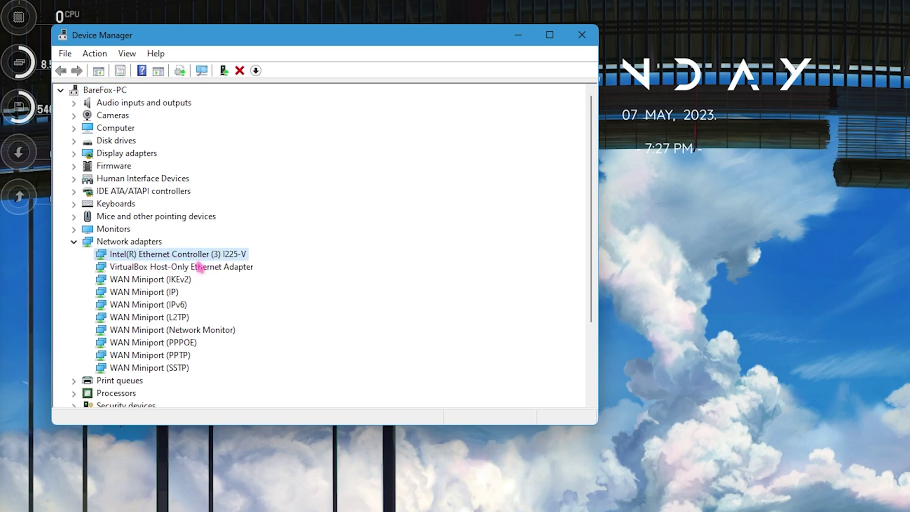
left_click(224, 71)
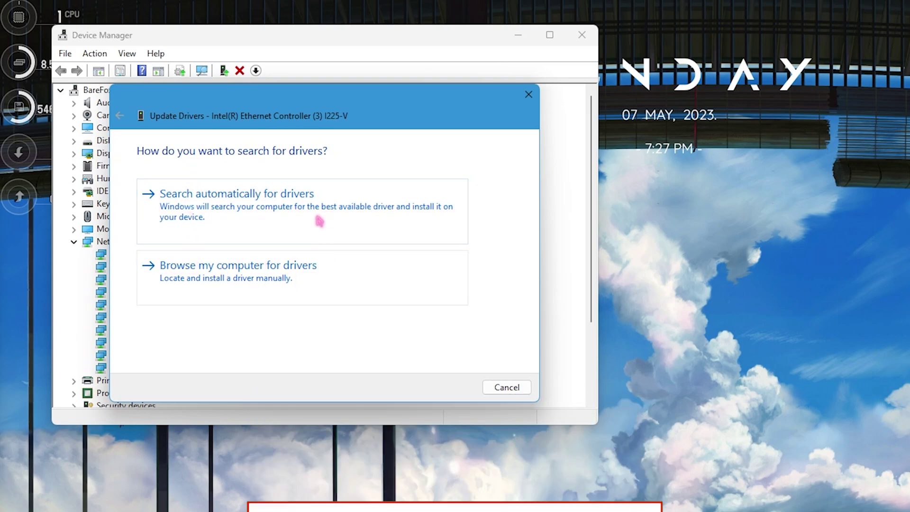
left_click(252, 208)
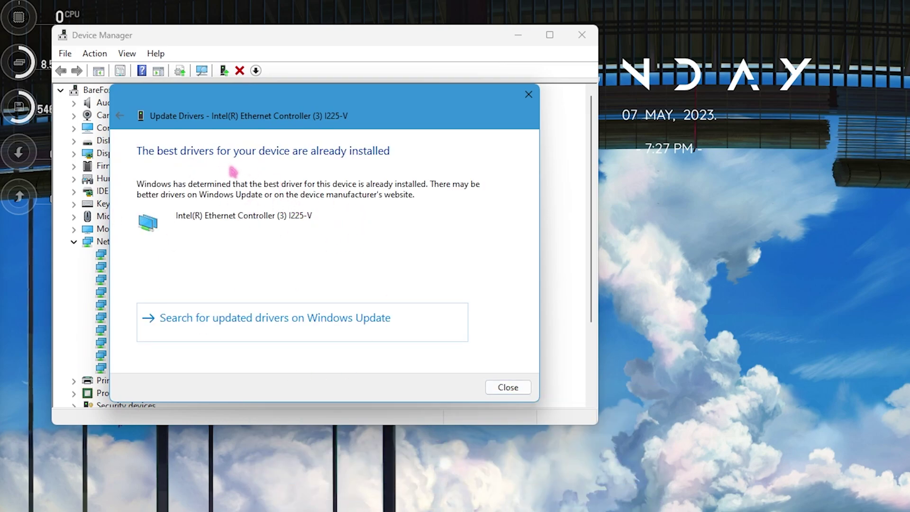
left_click(504, 388)
left_click(582, 33)
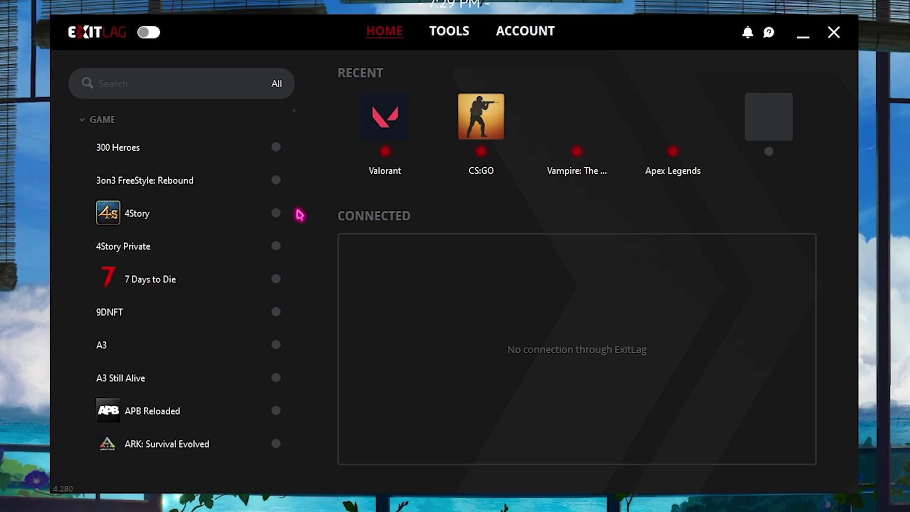
Turn on ExitLag, search its game list for "Fort", and open the Fortnite route settings
left_click(152, 33)
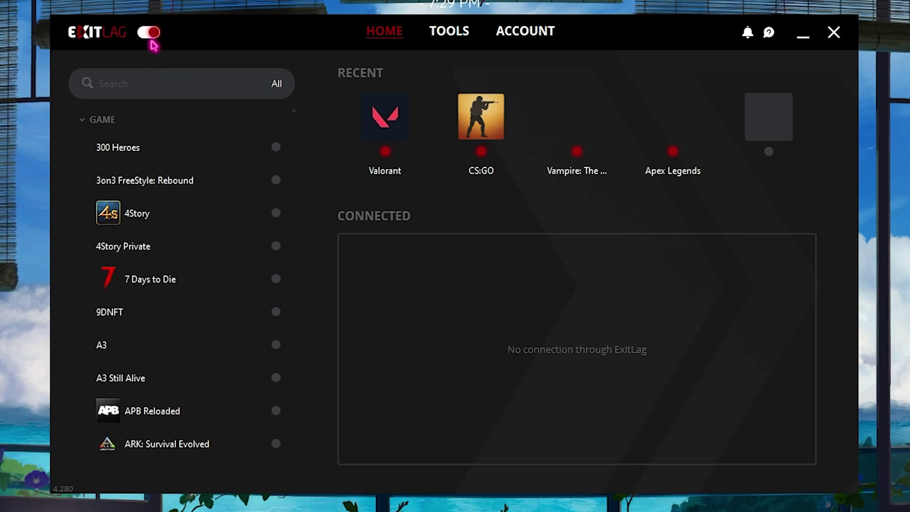
left_click(137, 83)
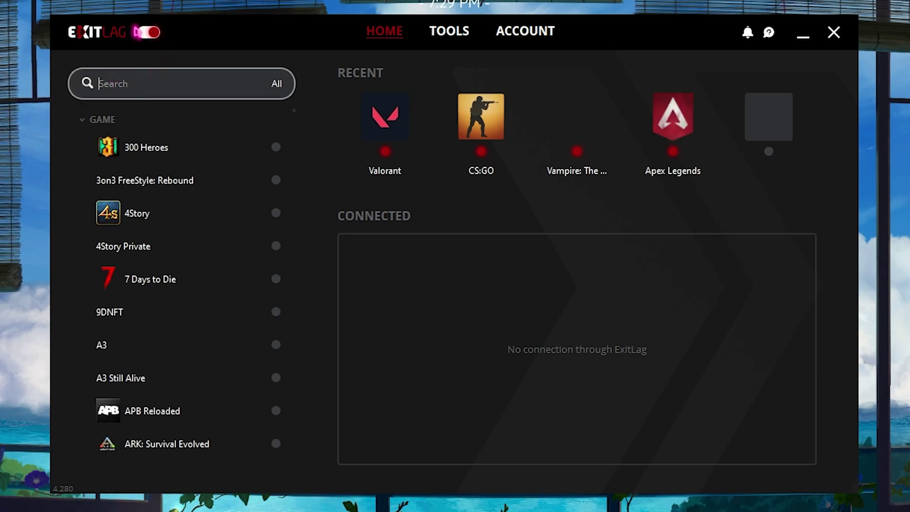
type("Fort")
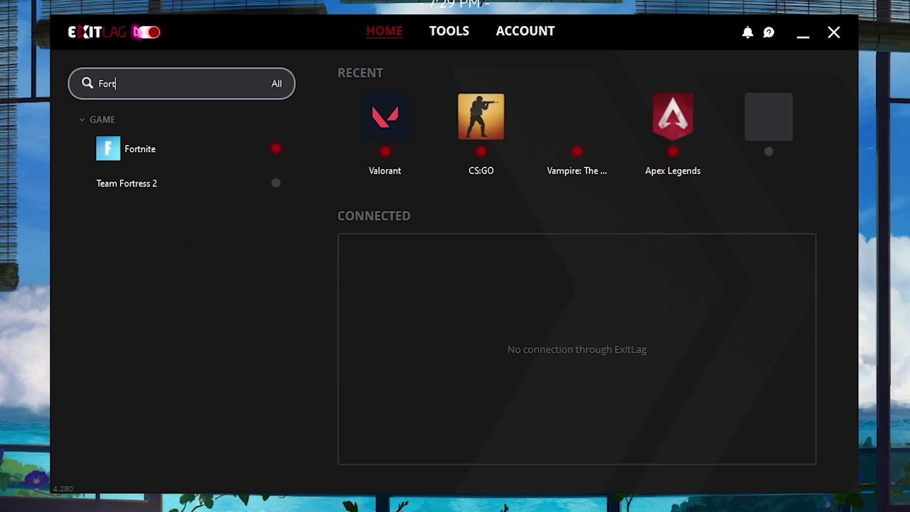
left_click(142, 150)
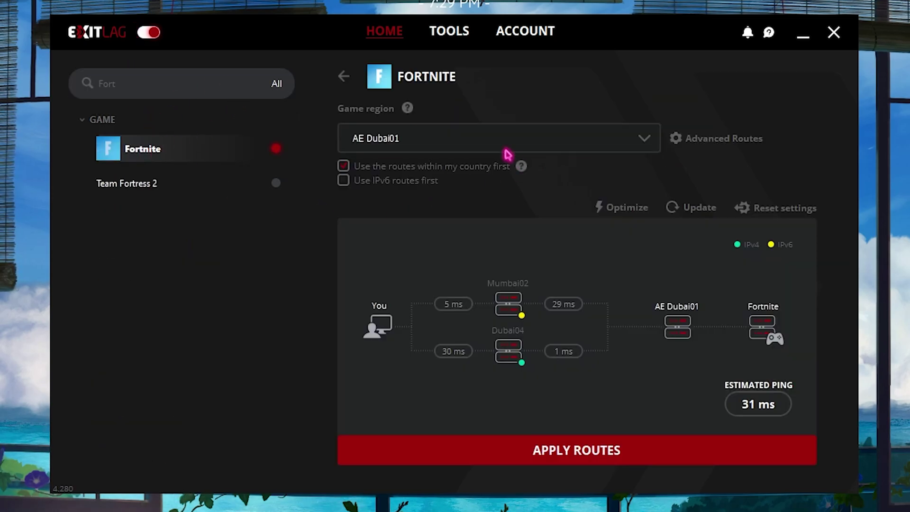
Choose AE Dubai01 as the Fortnite game region and apply the routes
left_click(413, 141)
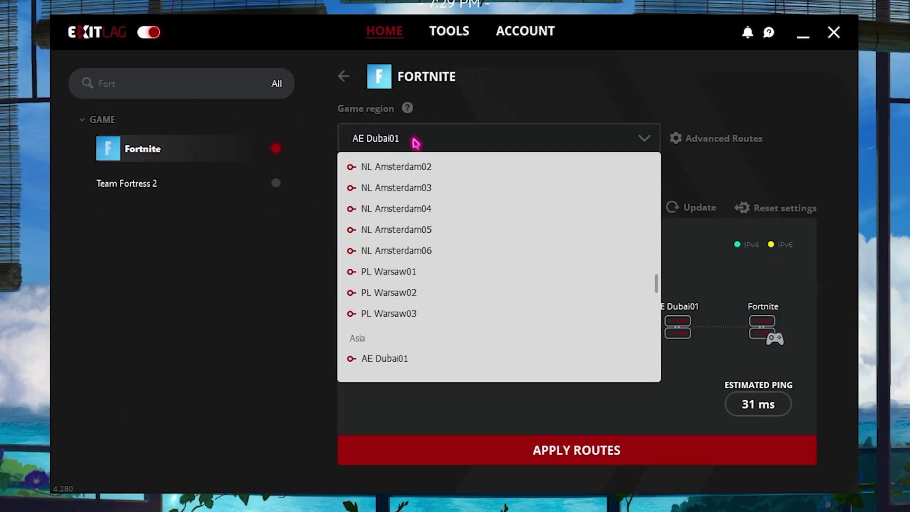
scroll(417, 284, "down", 2)
left_click(380, 296)
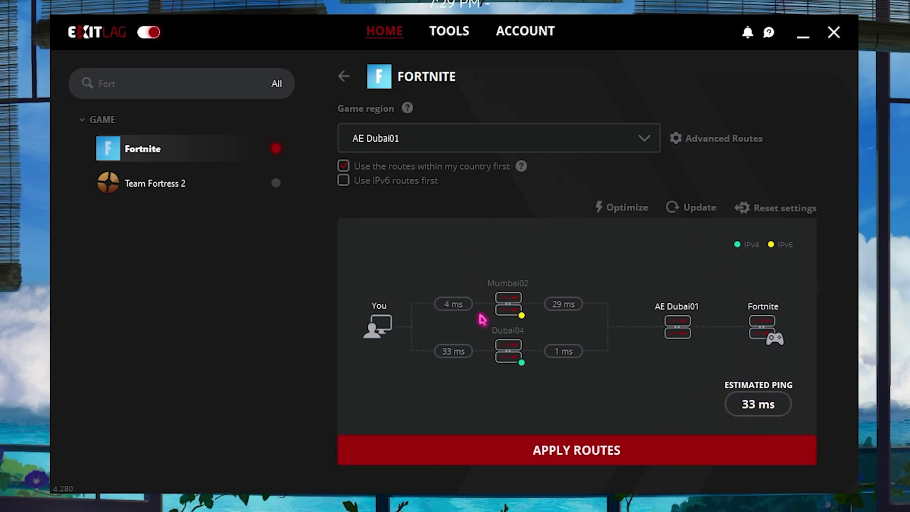
left_click(587, 455)
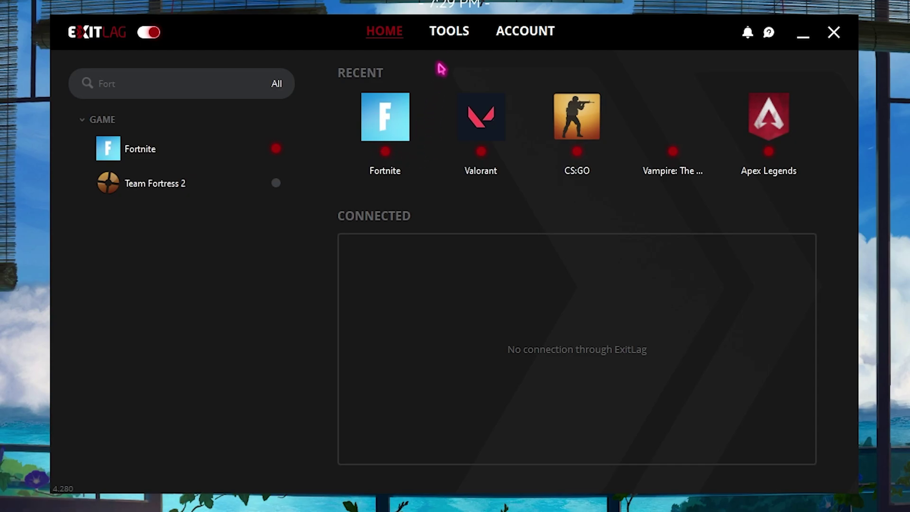
In the FPS Boost tools, turn on the options that disable Game Bar and Game DVR and disable Core Parking
left_click(453, 36)
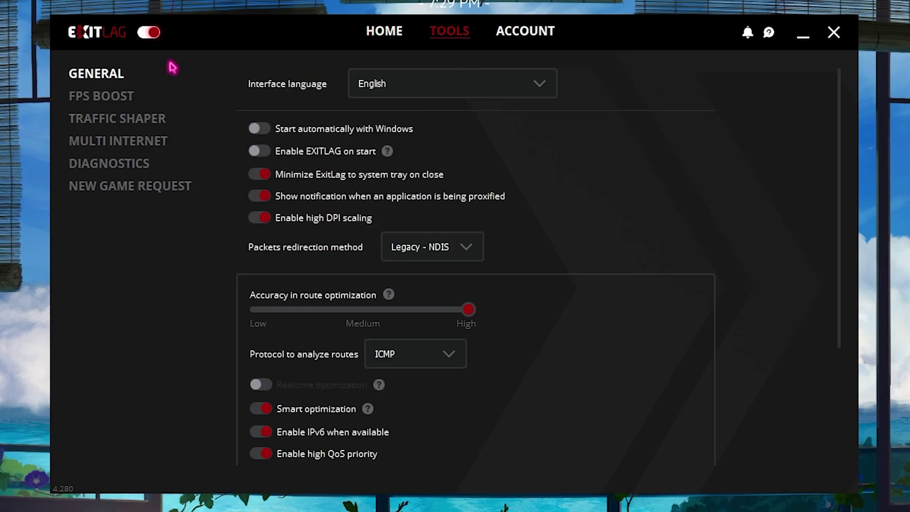
left_click(84, 98)
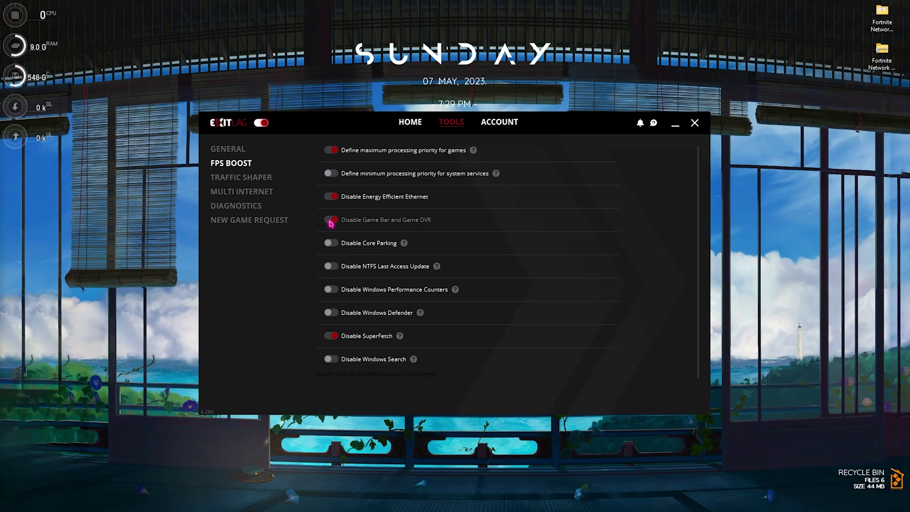
left_click(331, 243)
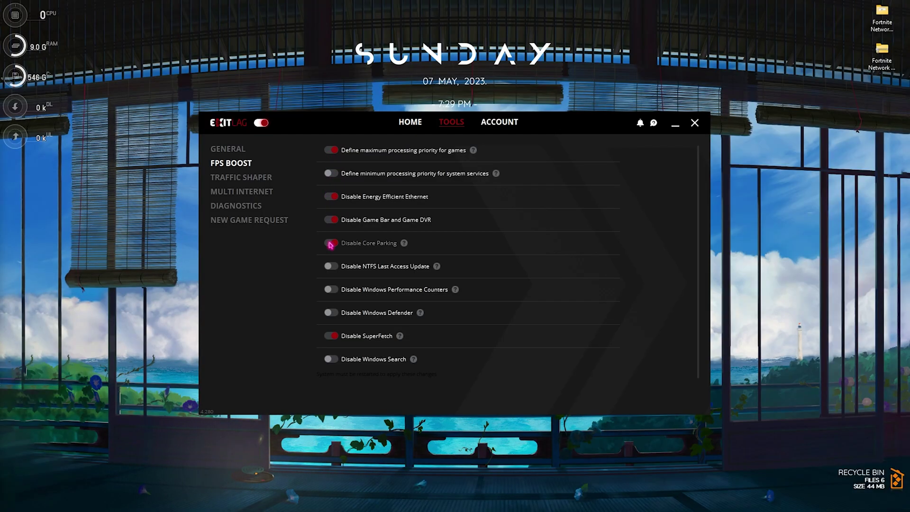
left_click(332, 337)
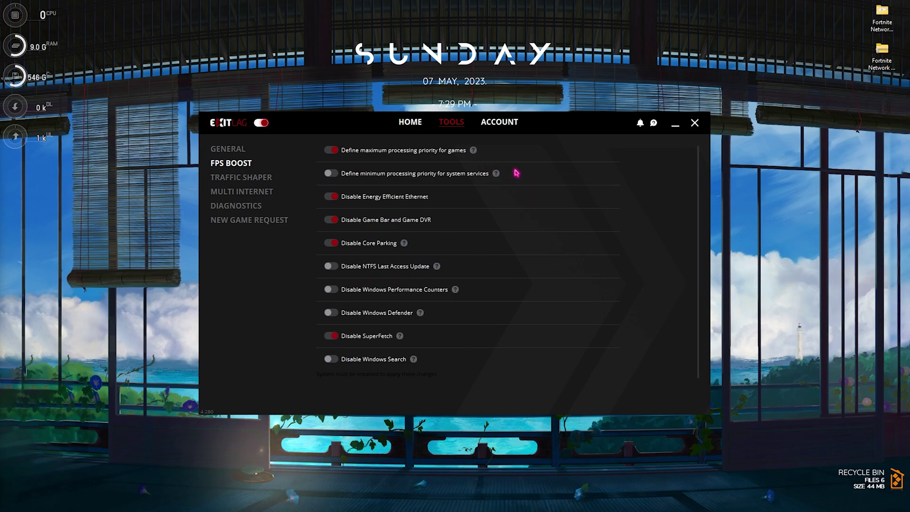
left_click(422, 127)
left_click(502, 128)
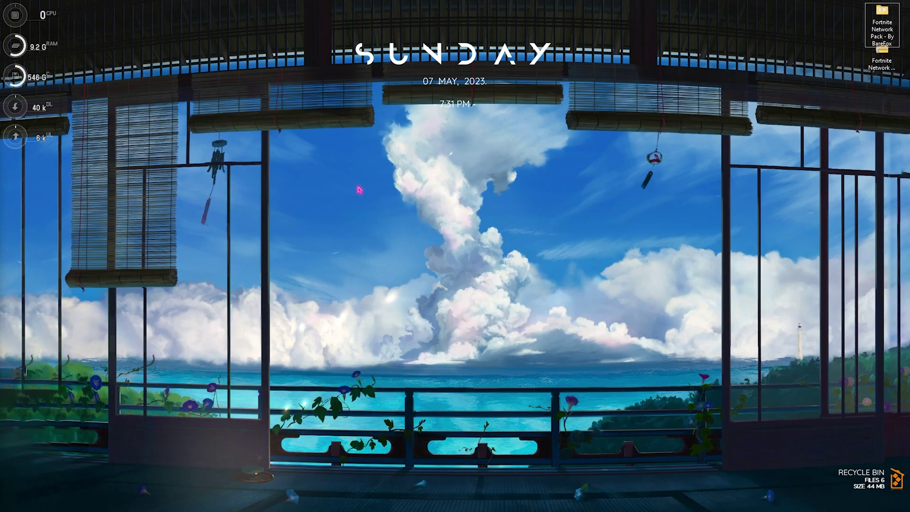
Create a system restore point named "Fortnite" with Local Disk (C:) selected in the protection settings, and close System Properties
key("super")
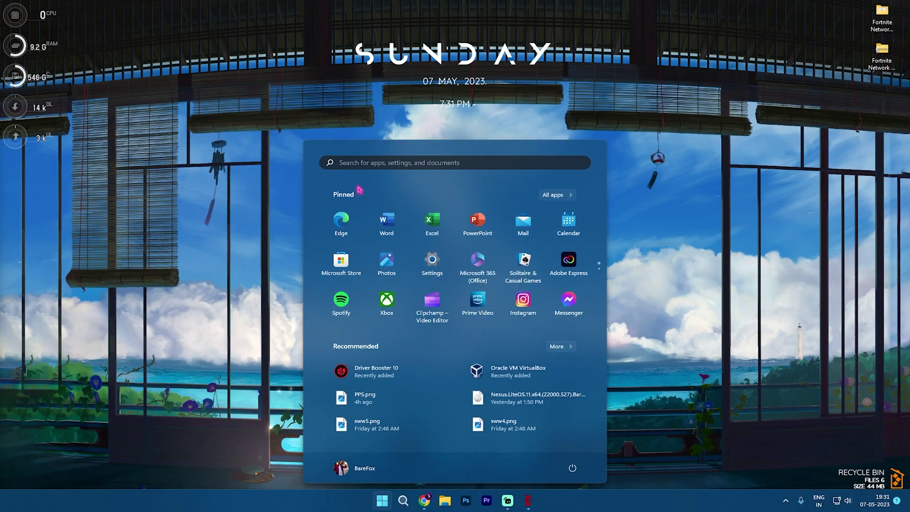
type("create a restore point")
key("Return")
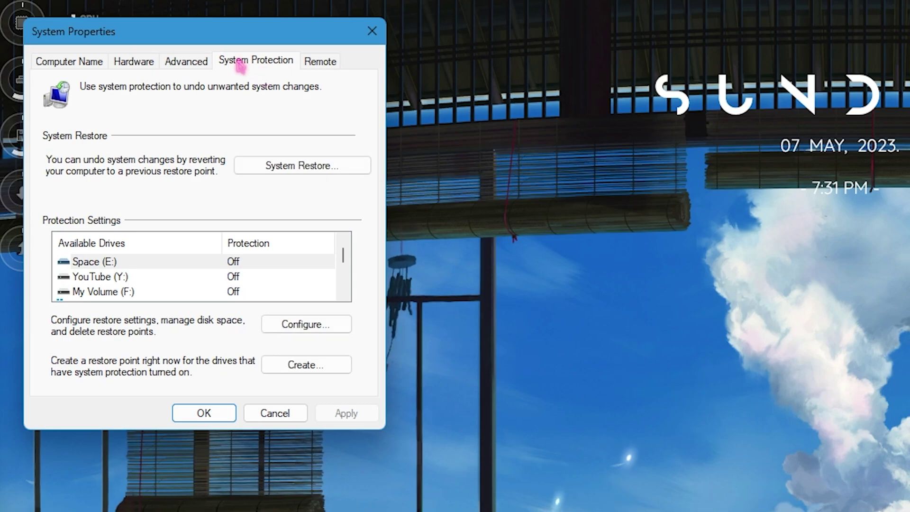
scroll(135, 269, "down", 1)
left_click(131, 279)
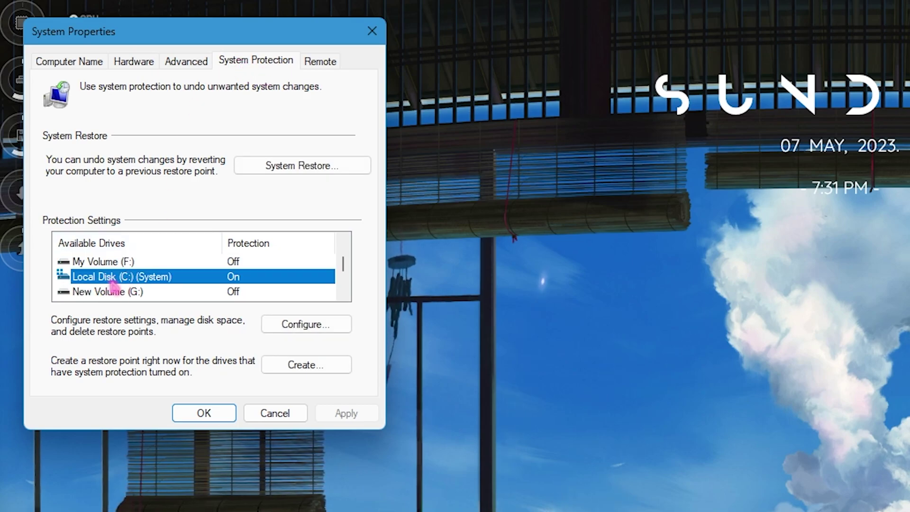
left_click(290, 366)
type("F")
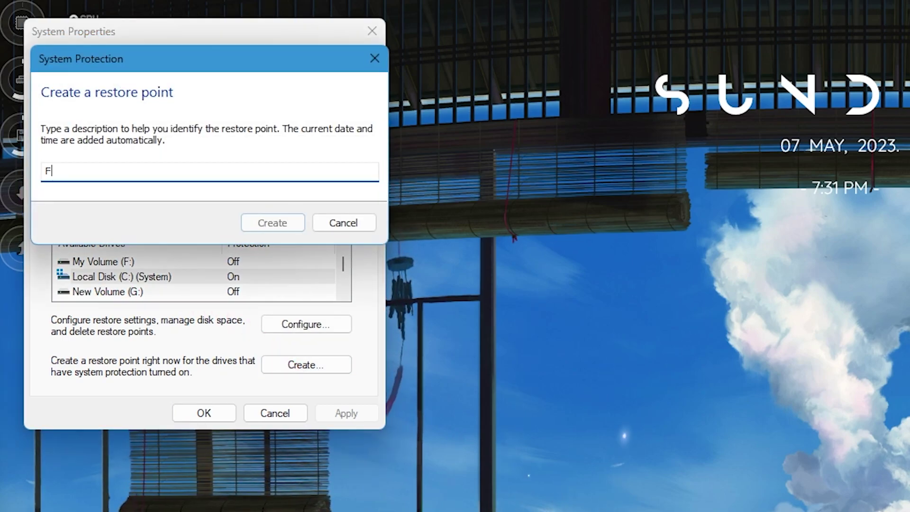
type("ortnite")
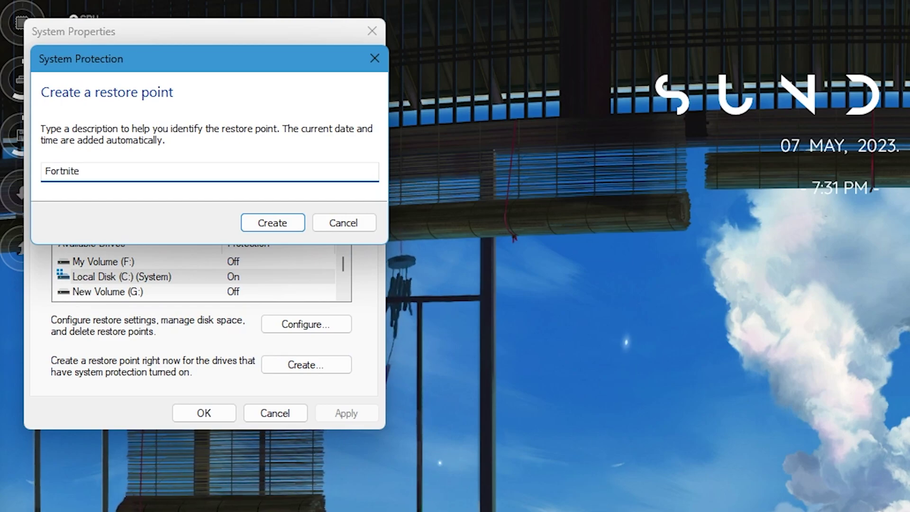
left_click(276, 222)
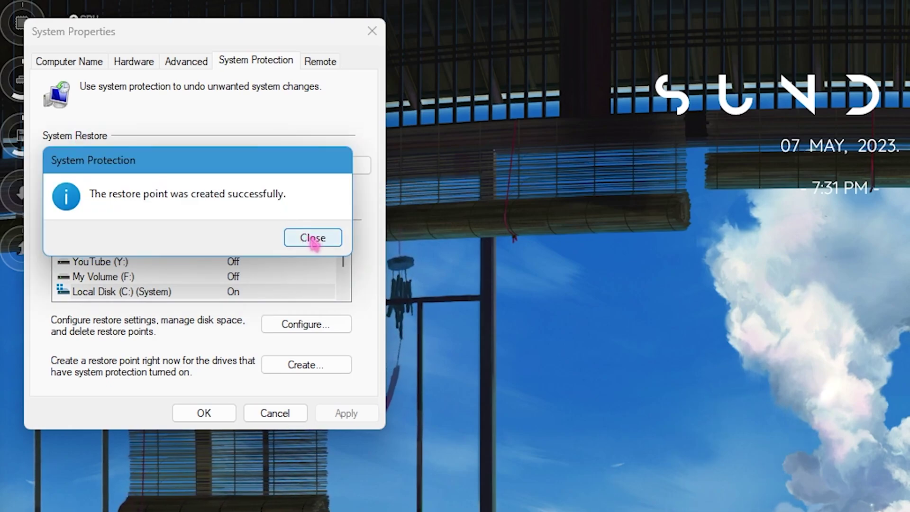
left_click(313, 239)
left_click(373, 32)
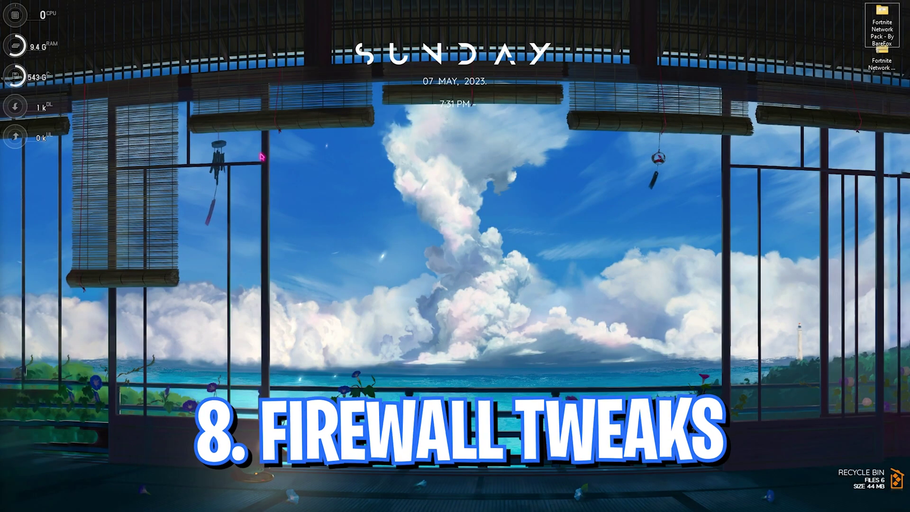
Open the Windows firewall's list of apps allowed to communicate through it
key("super")
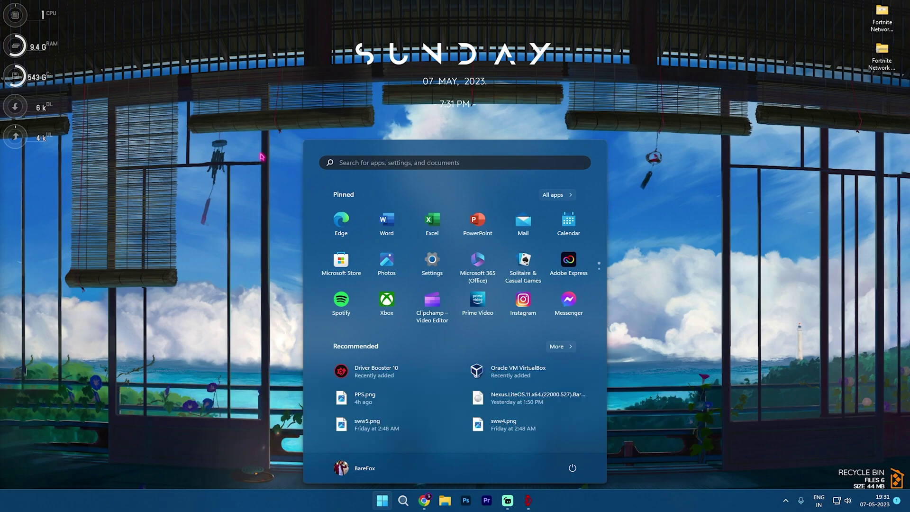
type("firewall")
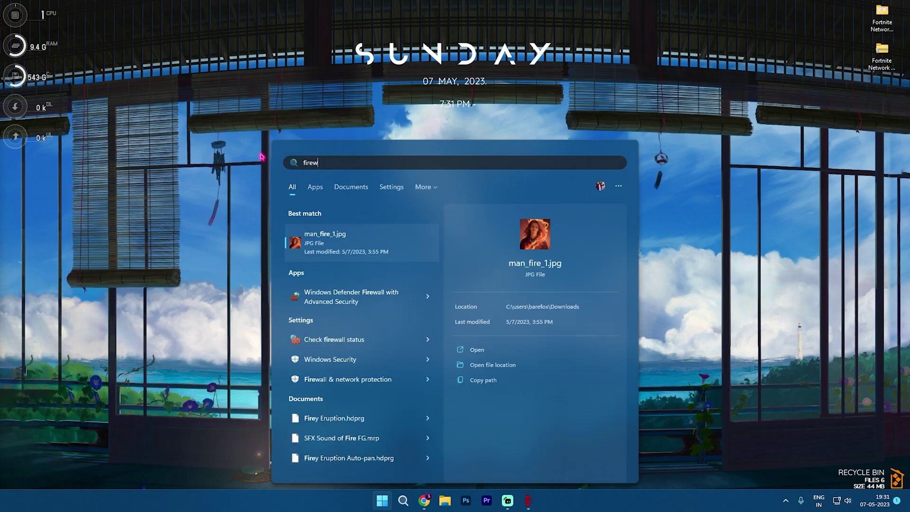
key("Return")
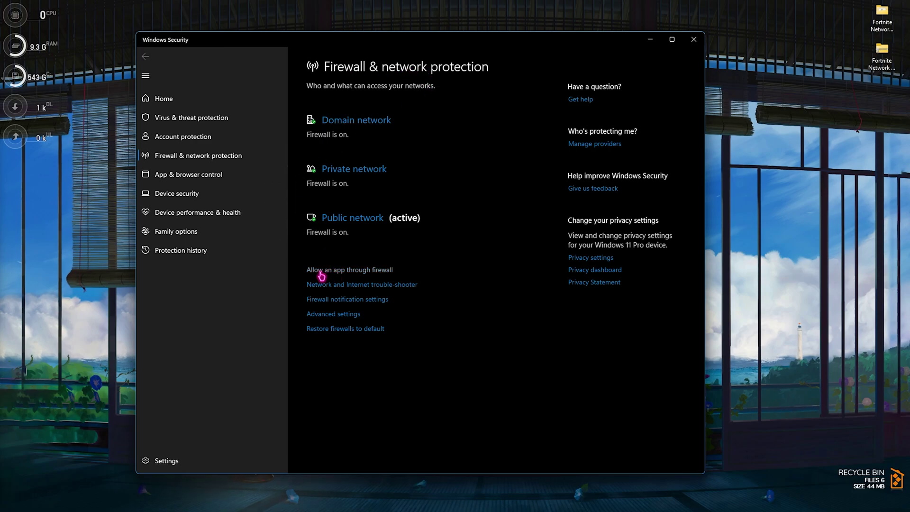
left_click(346, 274)
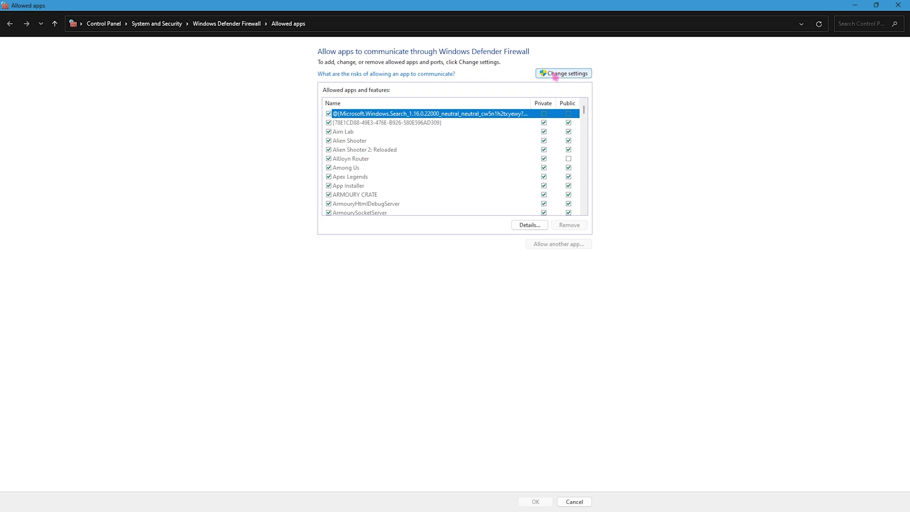
Unlock the allowed apps list and add FortniteLauncher.exe from Fortnite's Win64 folder, allowing it on both private and public networks
left_click(555, 74)
left_click(539, 243)
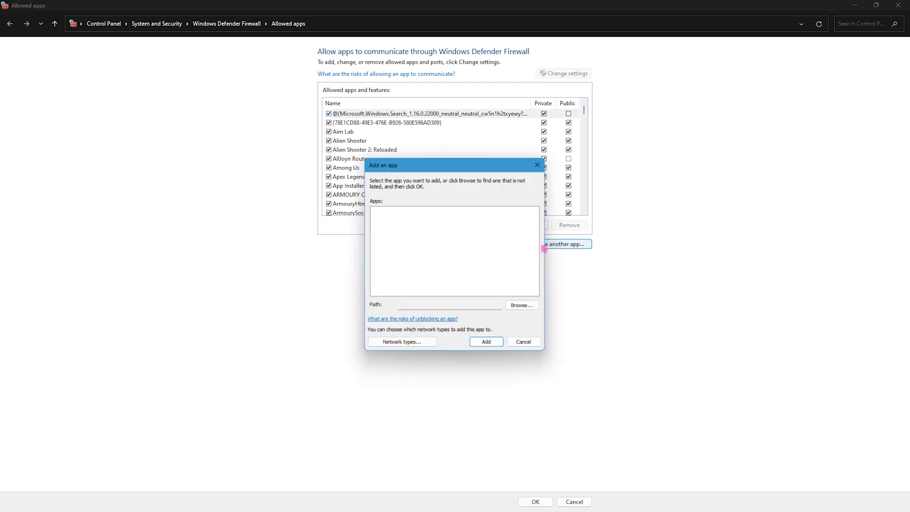
left_click(524, 306)
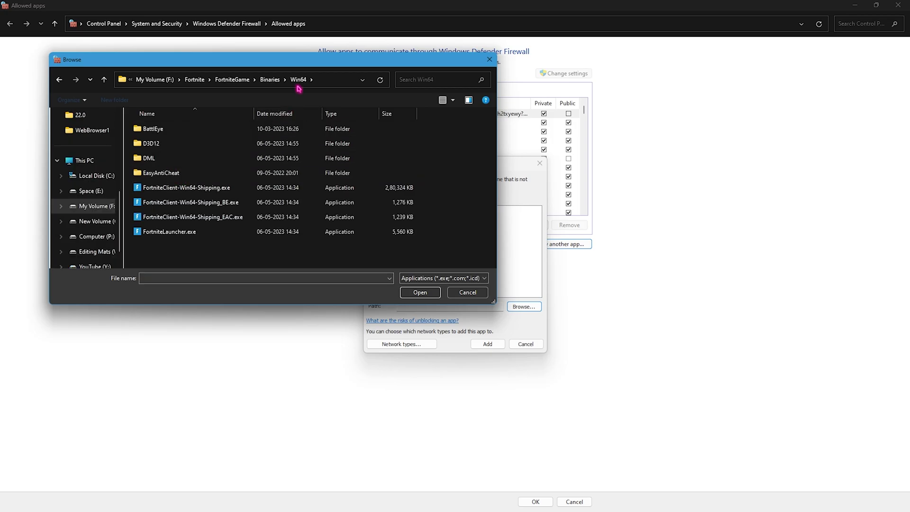
left_click(196, 232)
left_click(420, 293)
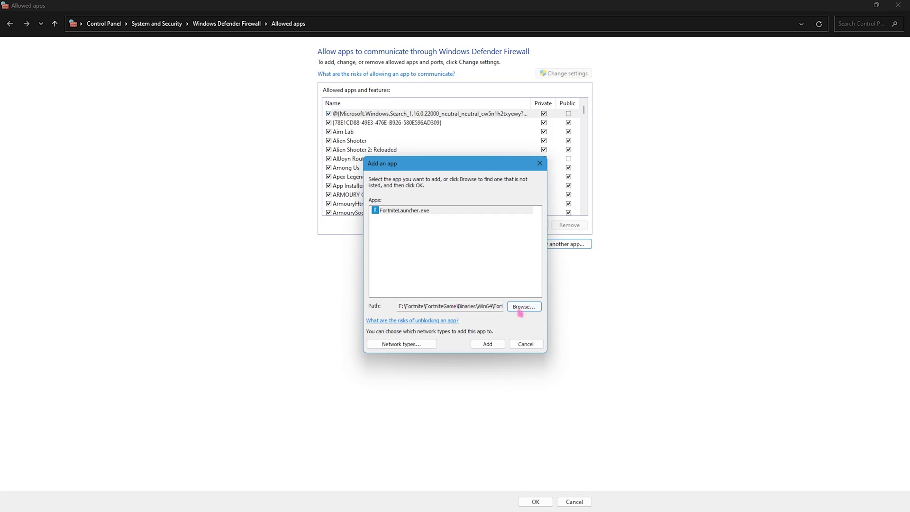
left_click(496, 344)
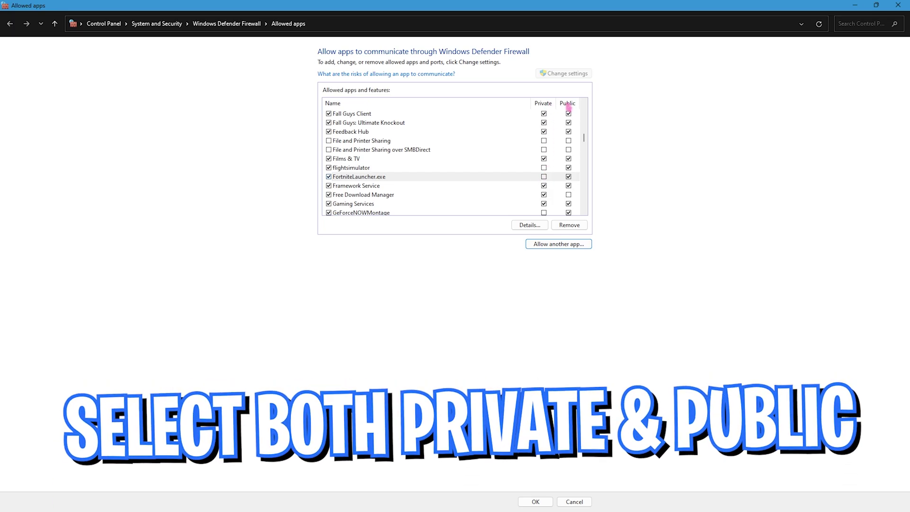
left_click(544, 177)
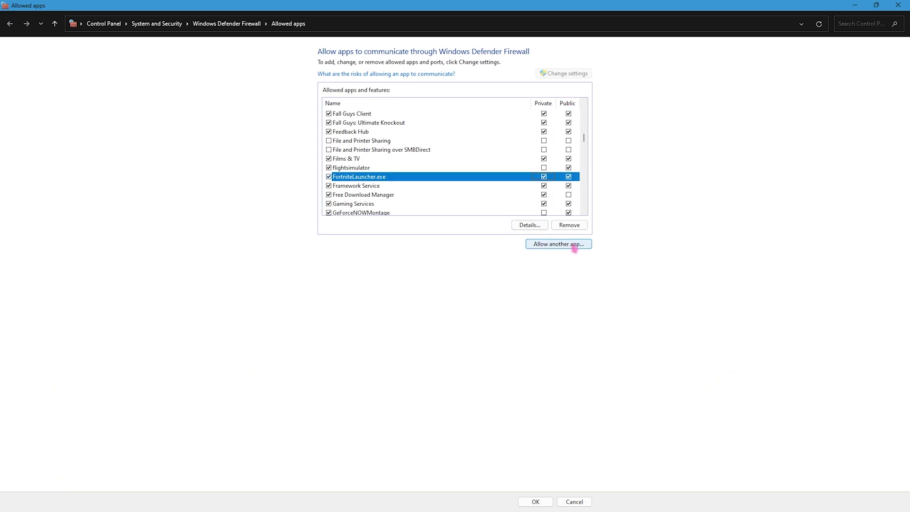
Allow FortniteClient-Win64-Shipping_EAC.exe through the firewall on both private and public networks
left_click(576, 245)
left_click(524, 307)
left_click(184, 219)
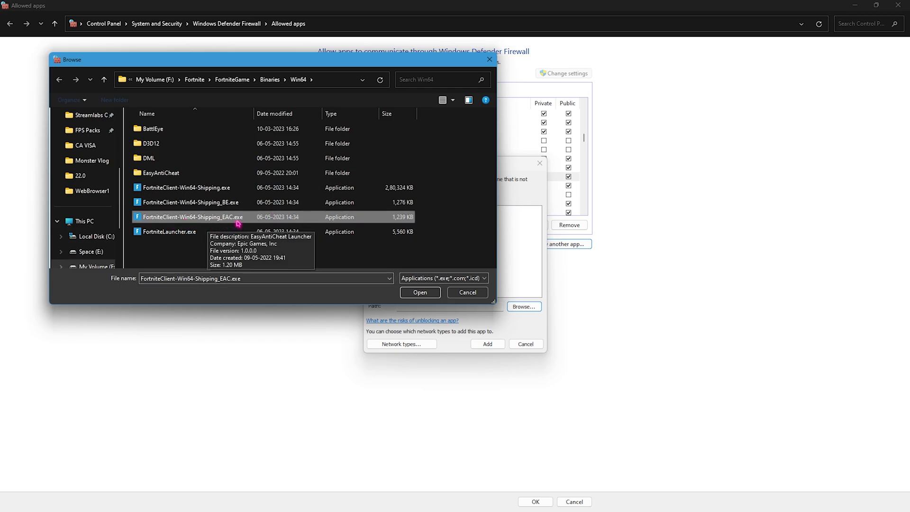
left_click(414, 293)
left_click(490, 342)
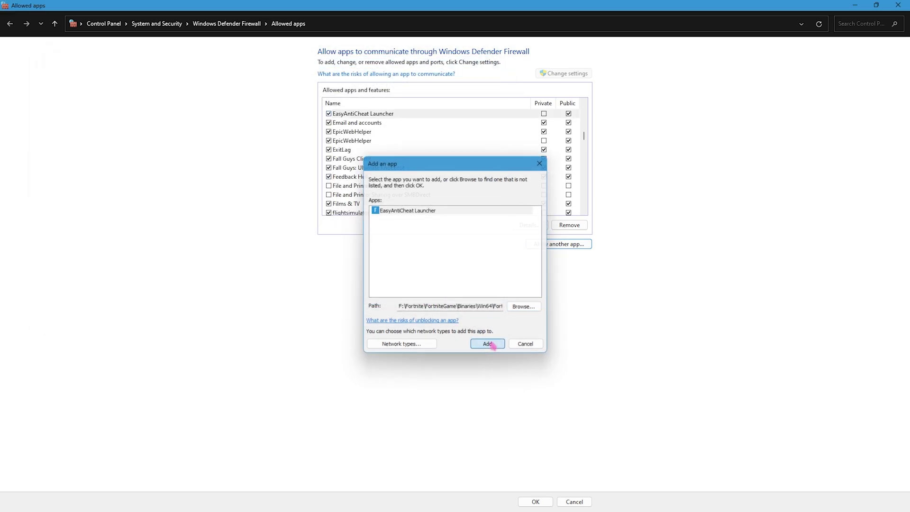
left_click(545, 115)
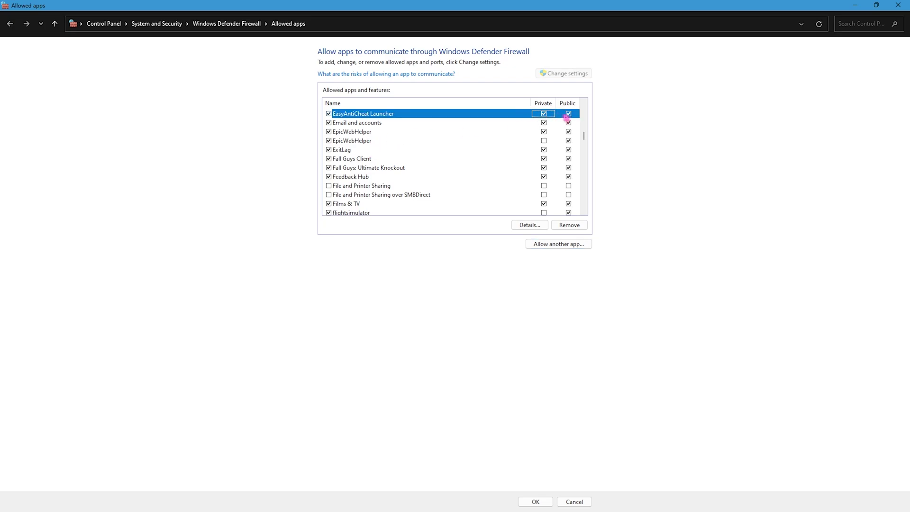
Allow FortniteClient-Win64-Shipping_BE.exe through the firewall on both private and public networks
left_click(563, 247)
left_click(517, 308)
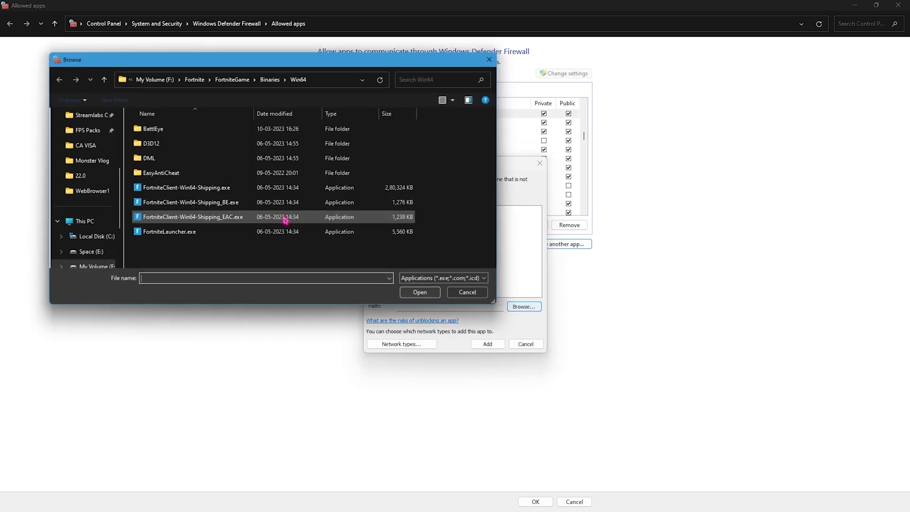
left_click(213, 204)
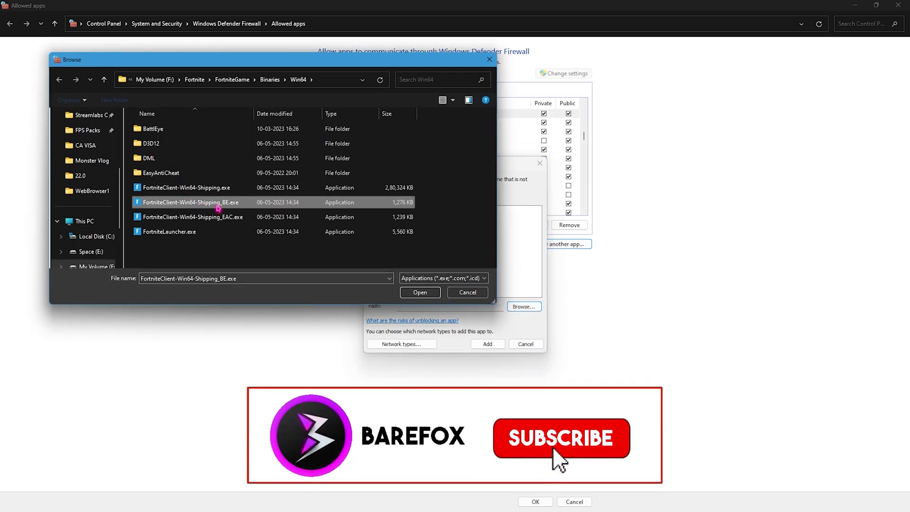
left_click(419, 292)
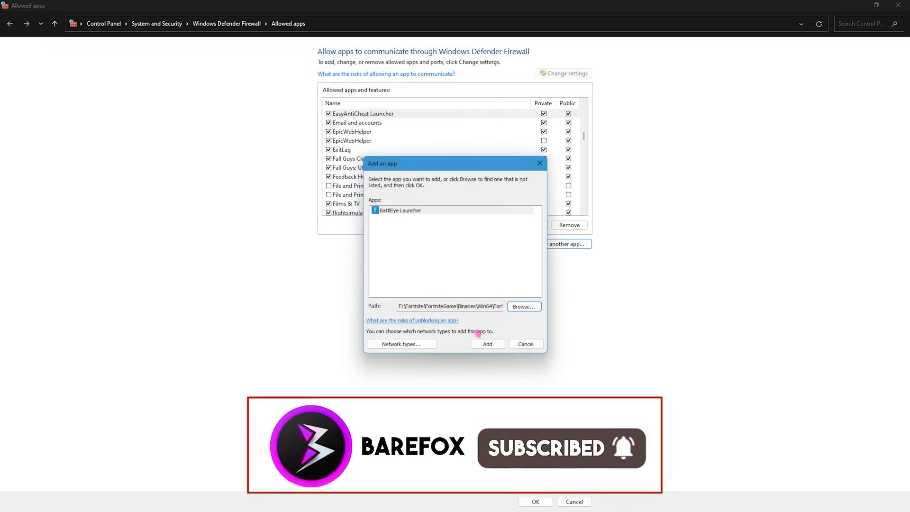
left_click(487, 343)
left_click(544, 114)
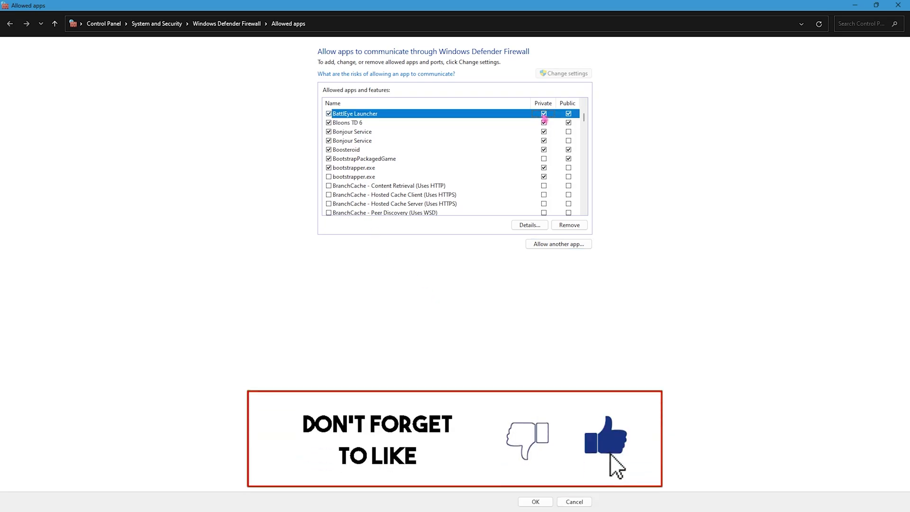
Allow FortniteClient-Win64-Shipping.exe through the firewall on both private and public networks
left_click(531, 244)
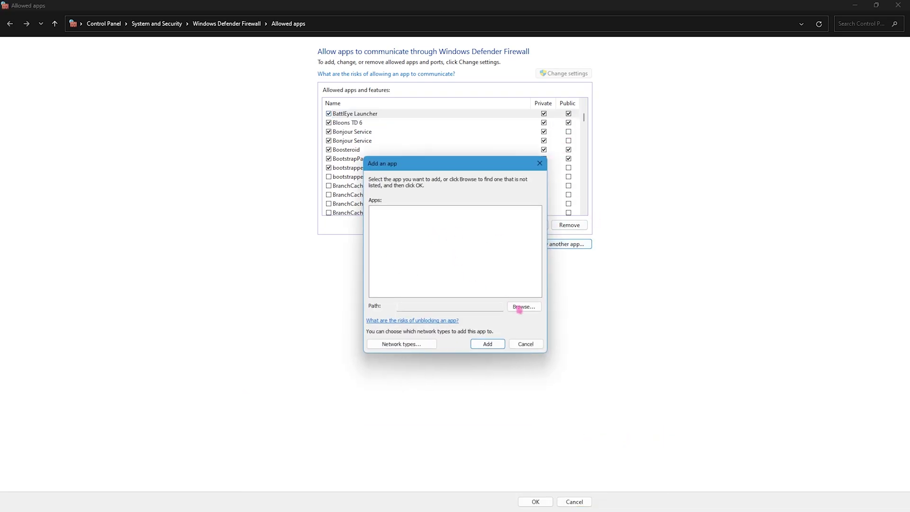
left_click(523, 307)
left_click(184, 190)
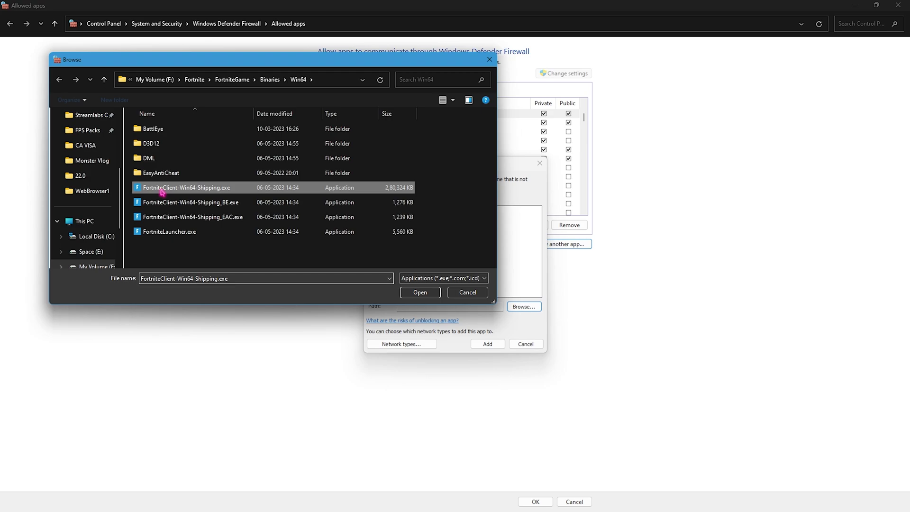
left_click(420, 293)
left_click(487, 344)
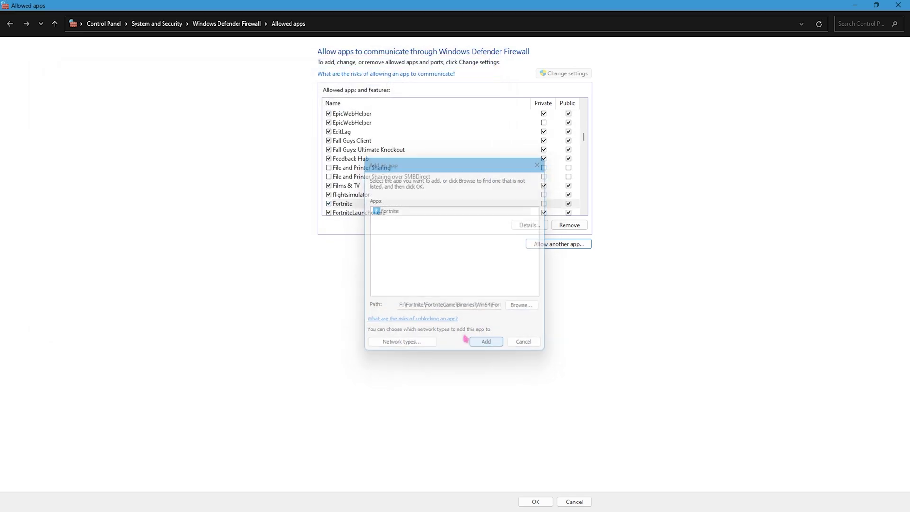
left_click(544, 204)
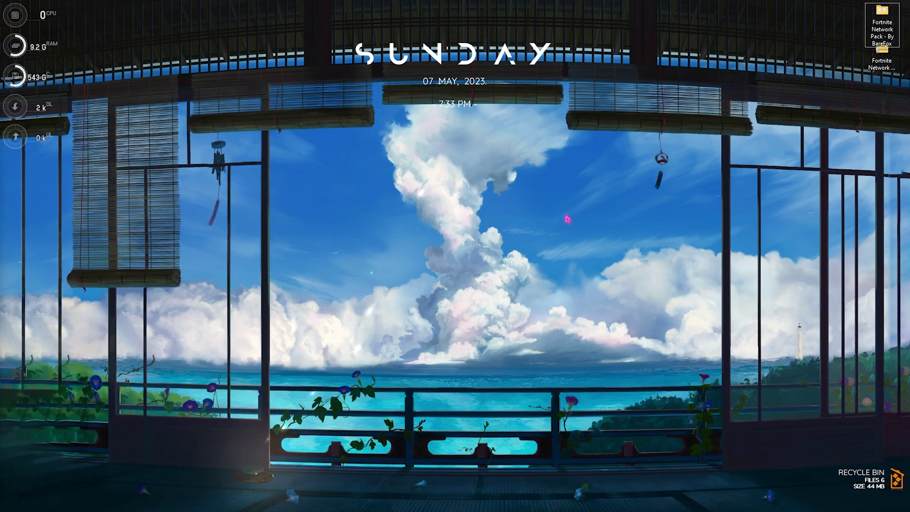
Open the properties of the active Ethernet connection from Control Panel's Network and Sharing Center
key("super")
type("control panel")
key("Return")
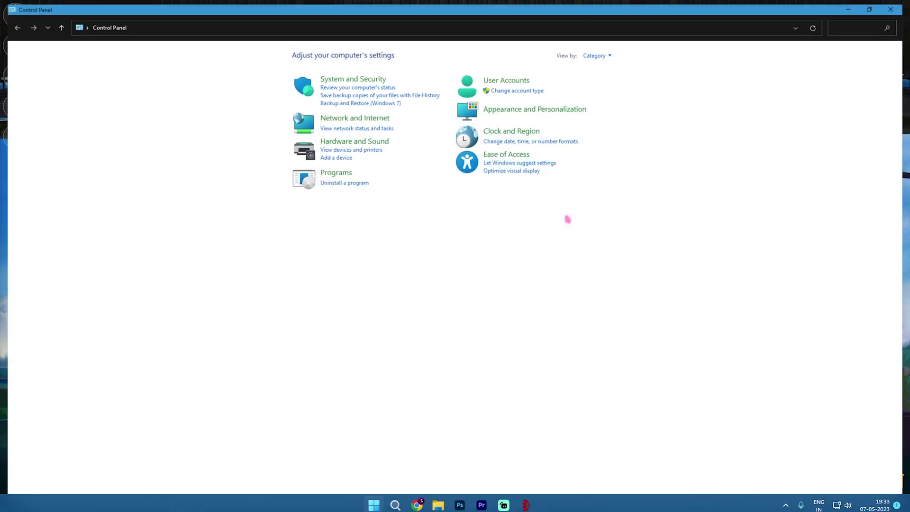
left_click(369, 119)
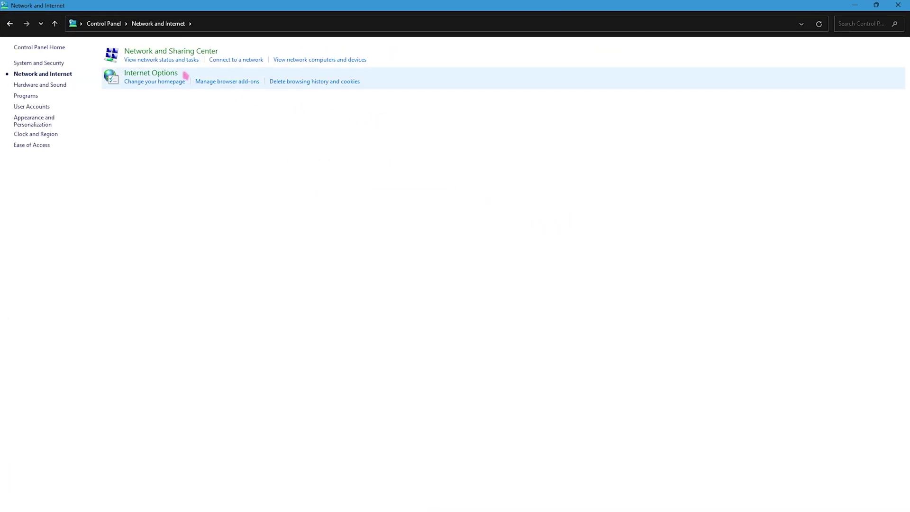
left_click(176, 52)
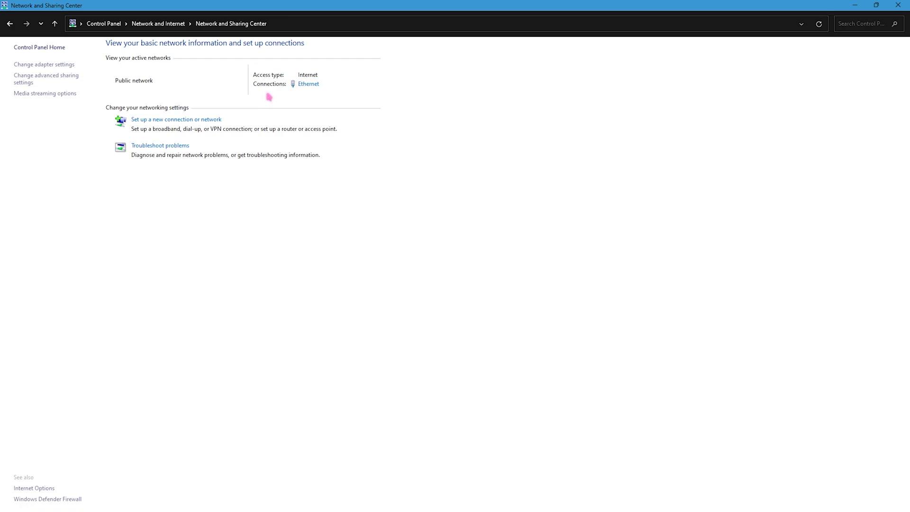
left_click(309, 84)
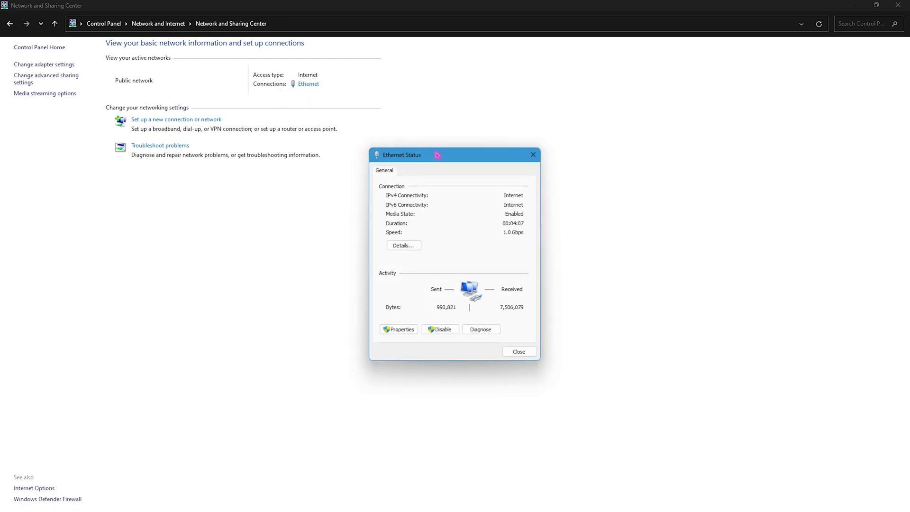
left_click(410, 329)
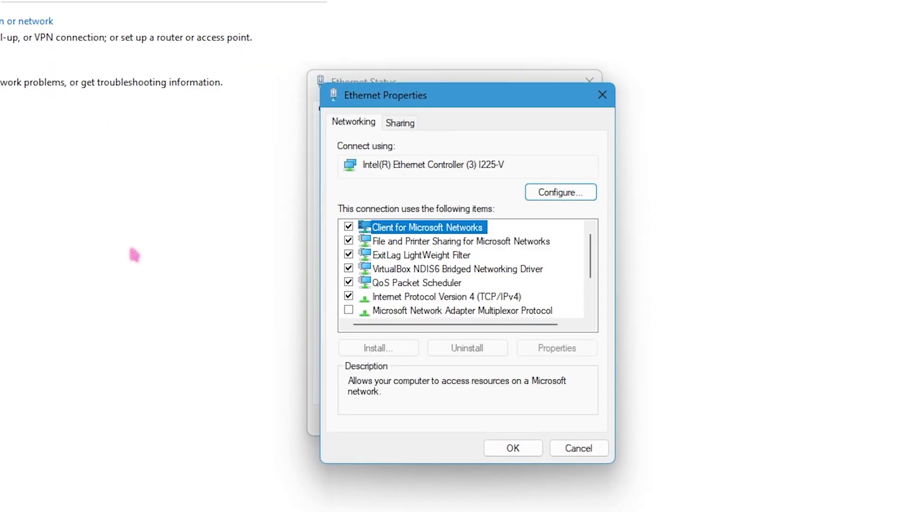
Open the Internet Protocol Version 4 (TCP/IPv4) properties and move their window clear of the Ethernet properties
left_click(428, 281)
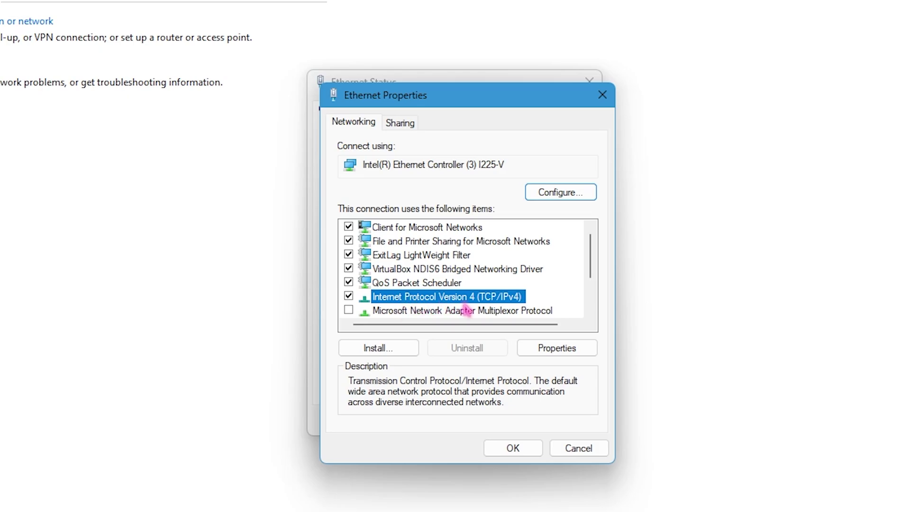
double_click(437, 297)
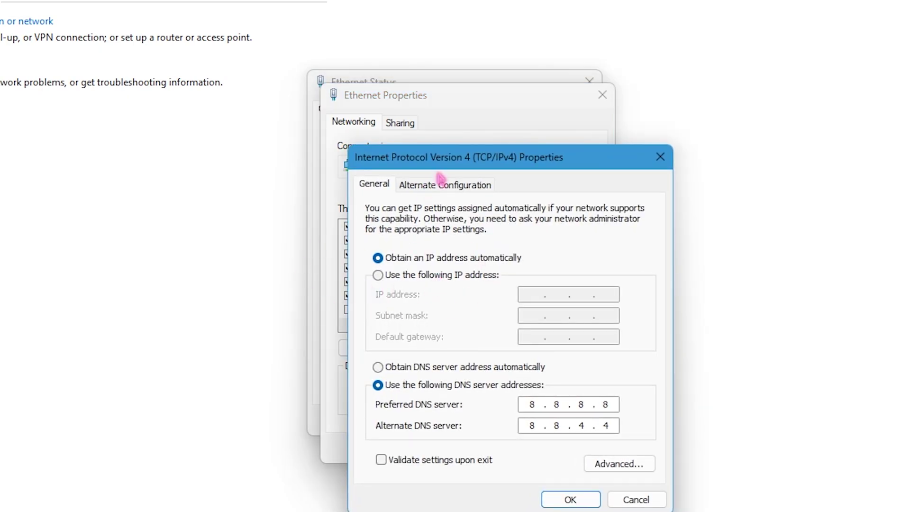
left_click_drag(443, 157, 164, 97)
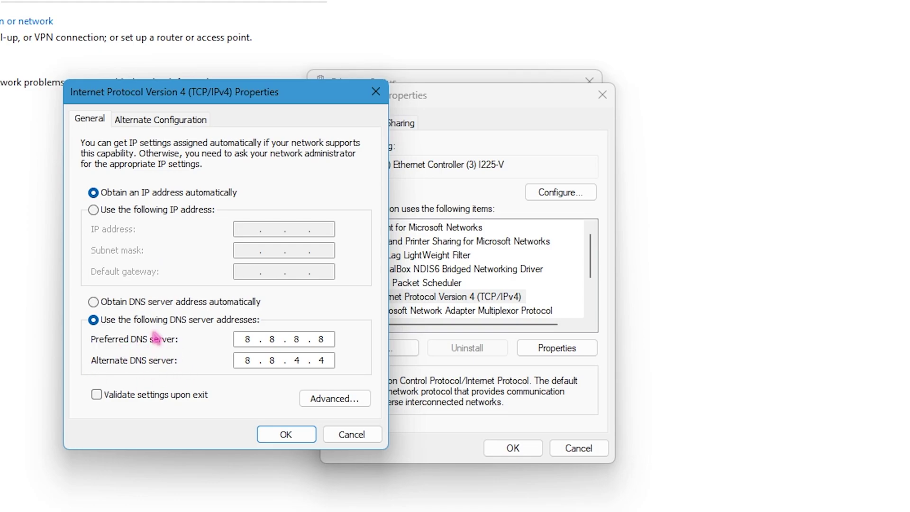
Apply 8.8.8.8 as preferred and 8.8.4.4 as alternate IPv4 DNS server and close the Ethernet properties
left_click(289, 435)
left_click(522, 448)
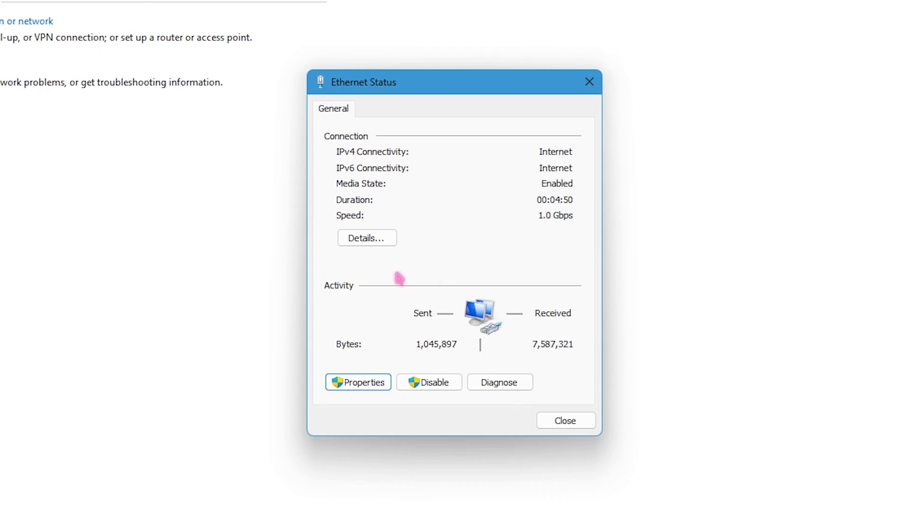
Check the power management options of the Intel Ethernet controller, accept them and close the Ethernet status window
left_click(358, 384)
left_click(573, 196)
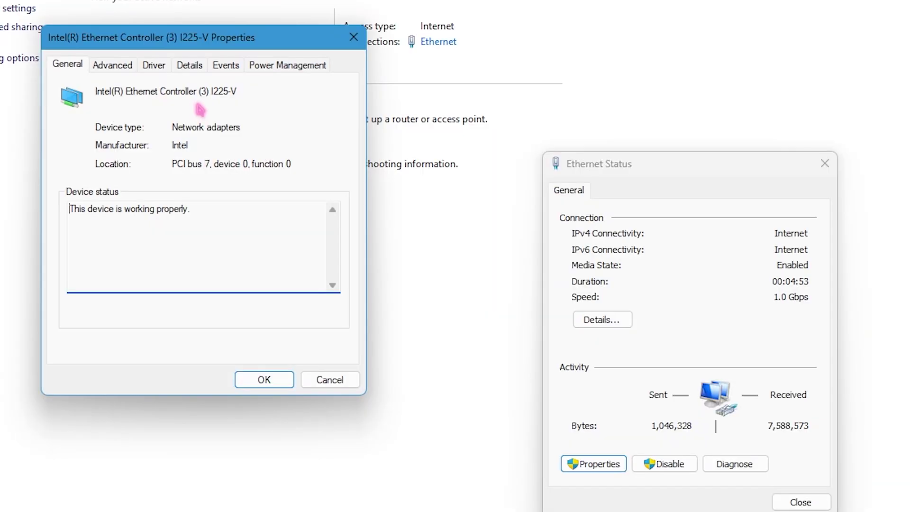
left_click(262, 65)
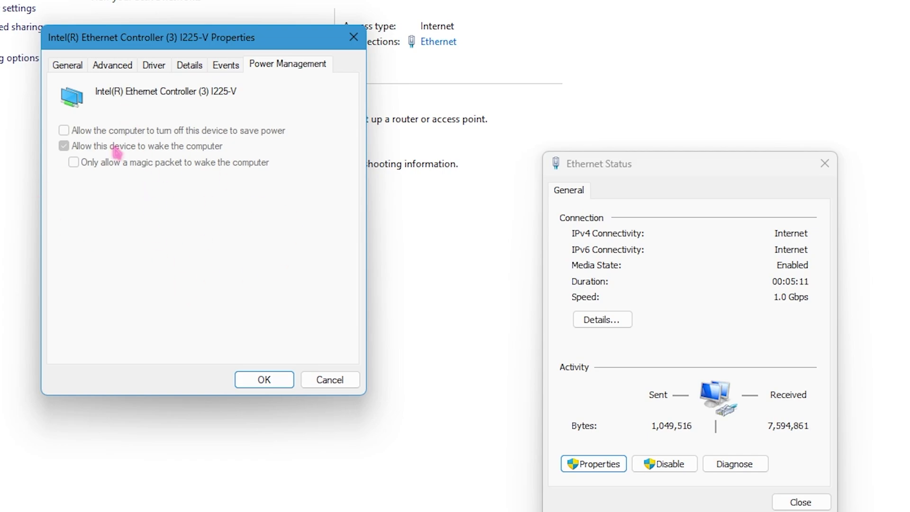
left_click(285, 387)
left_click(780, 502)
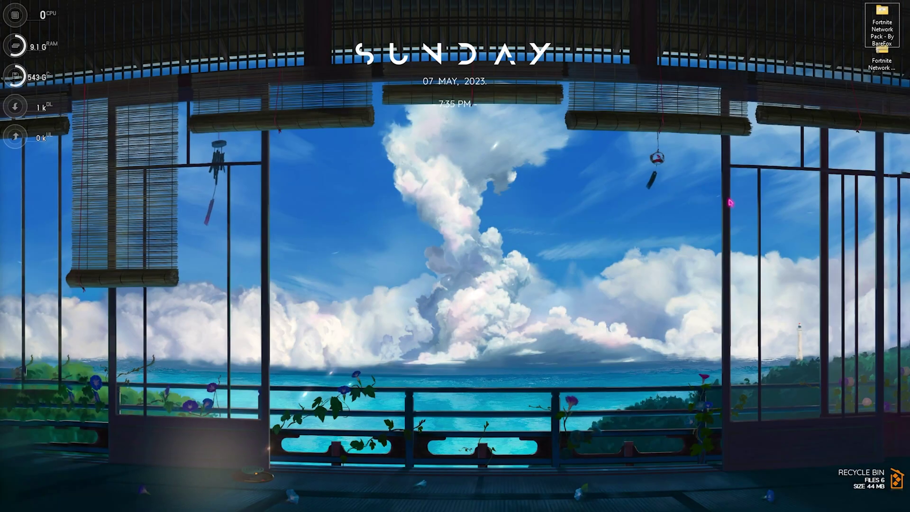
Open the "Fortnite Network Pack - By BareFox" folder from the desktop
left_click_drag(901, 3, 739, 153)
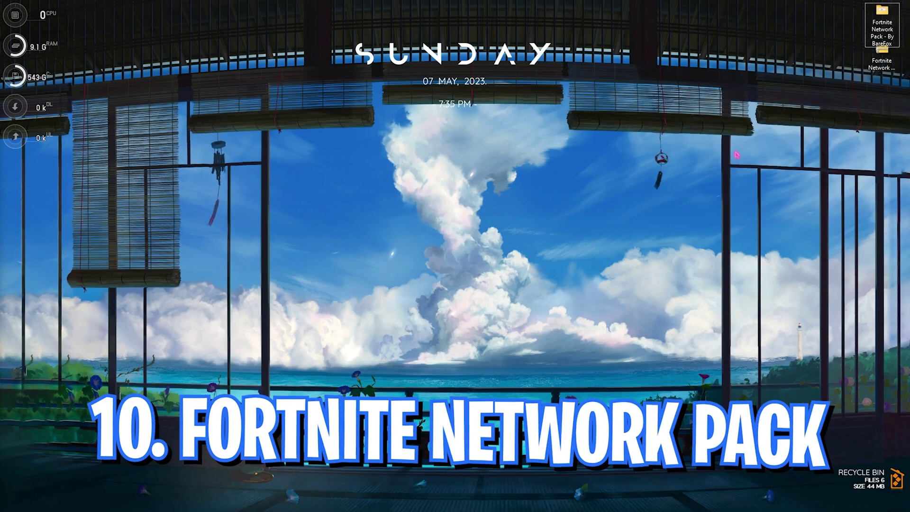
left_click(738, 154)
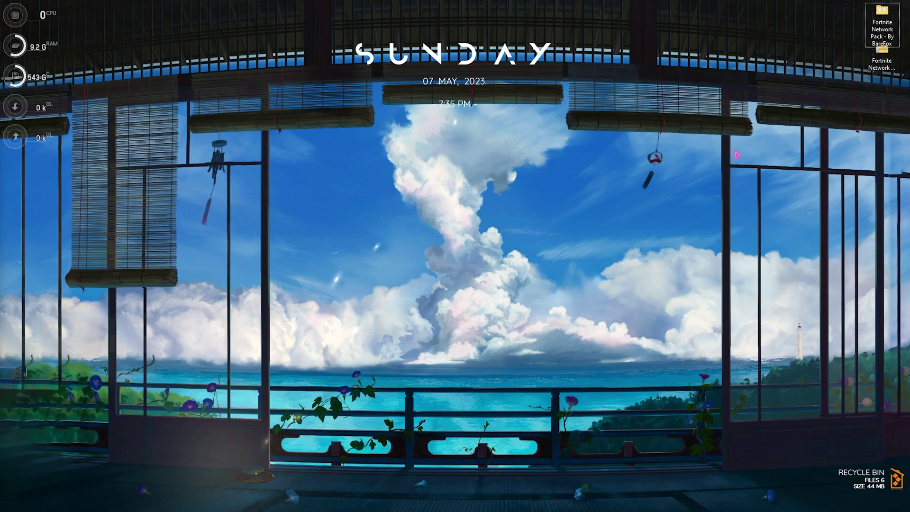
double_click(881, 16)
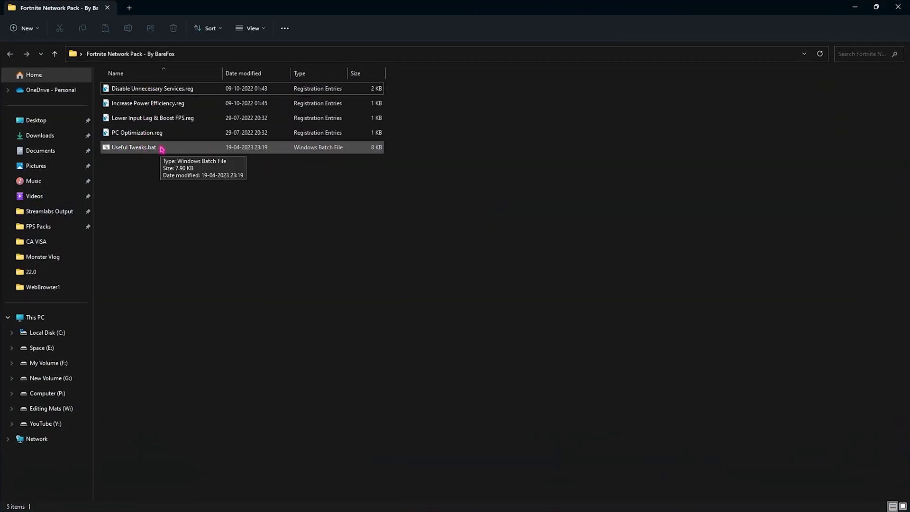
Open Disable Unnecessary Services.reg in Notepad, examine which Windows services it disables, and close it
right_click(169, 90)
mouse_move(218, 137)
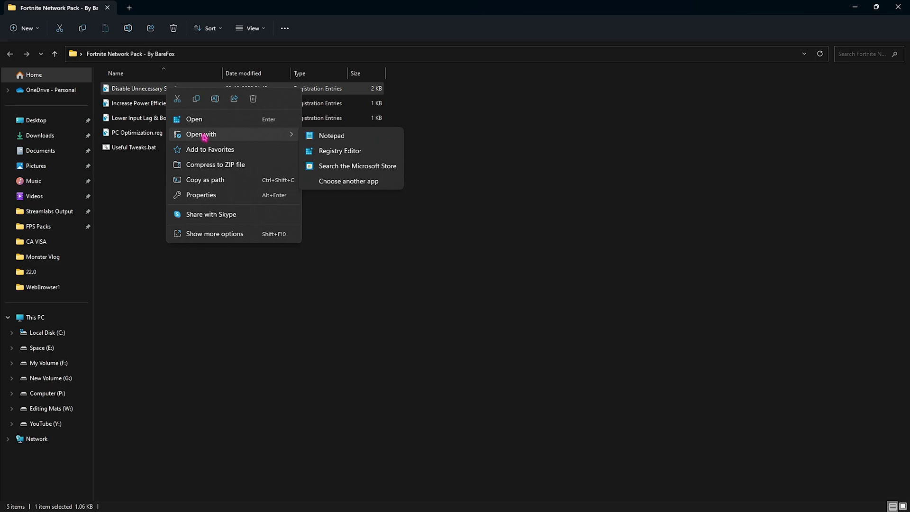
left_click(332, 138)
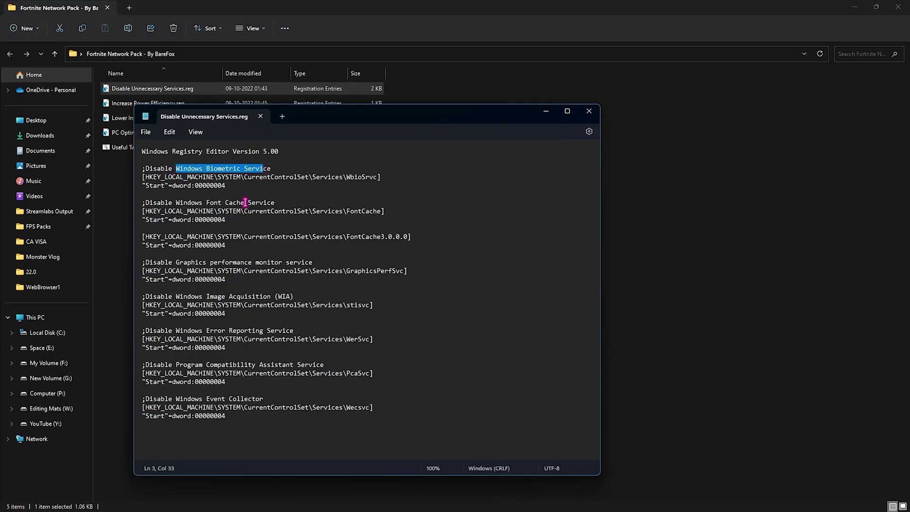
left_click_drag(176, 204, 230, 204)
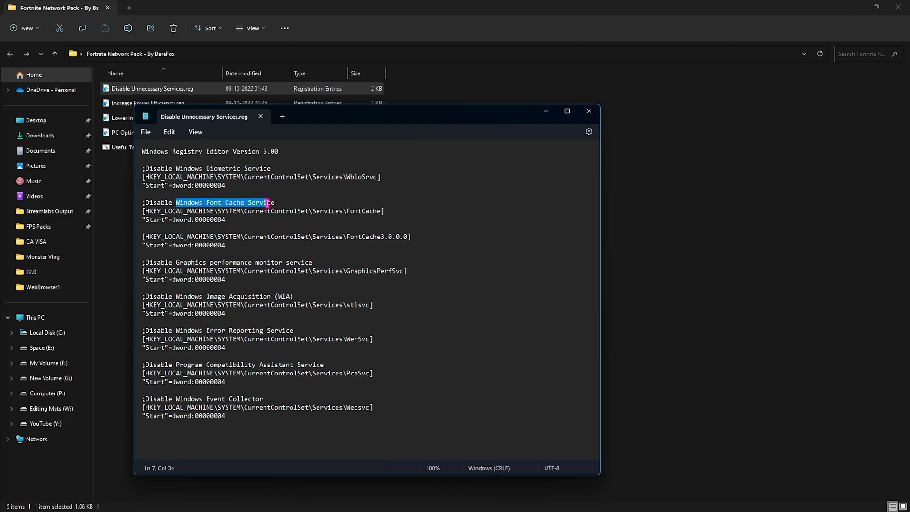
scroll(246, 296, "down", 1)
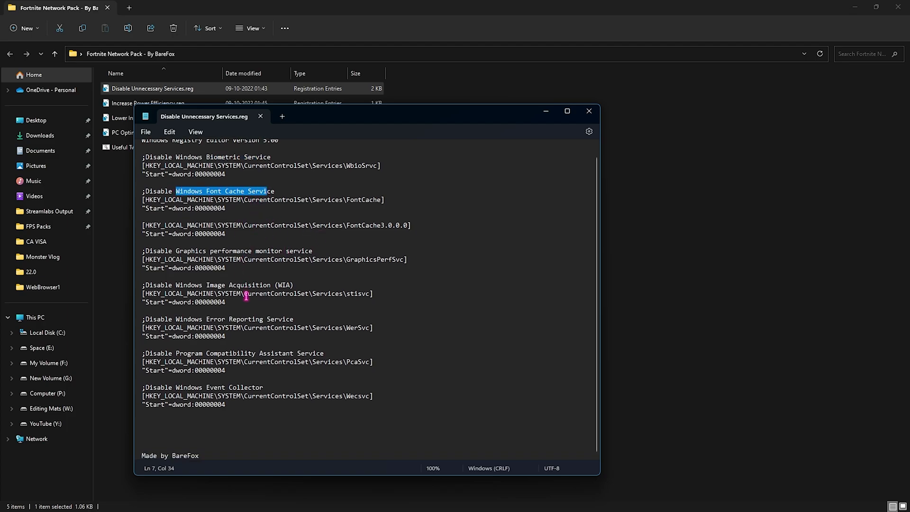
scroll(294, 280, "up", 1)
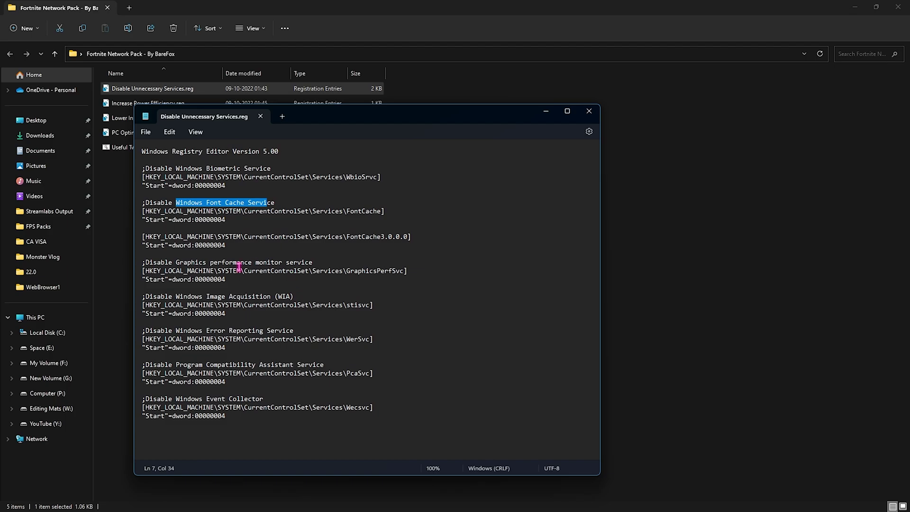
left_click_drag(269, 400, 177, 399)
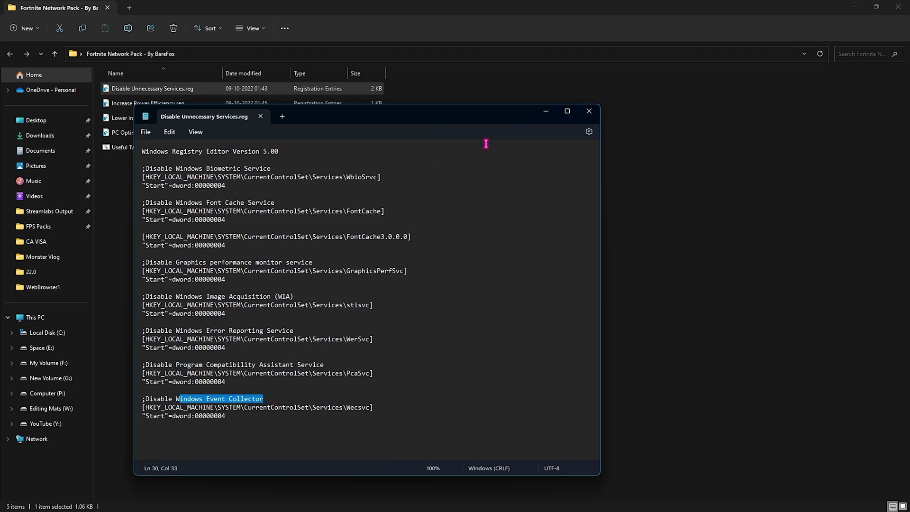
left_click(588, 115)
Open Useful Tweaks.bat in Notepad++, read through its network, telemetry and process mitigation commands, and close it
left_click_drag(416, 128, 362, 78)
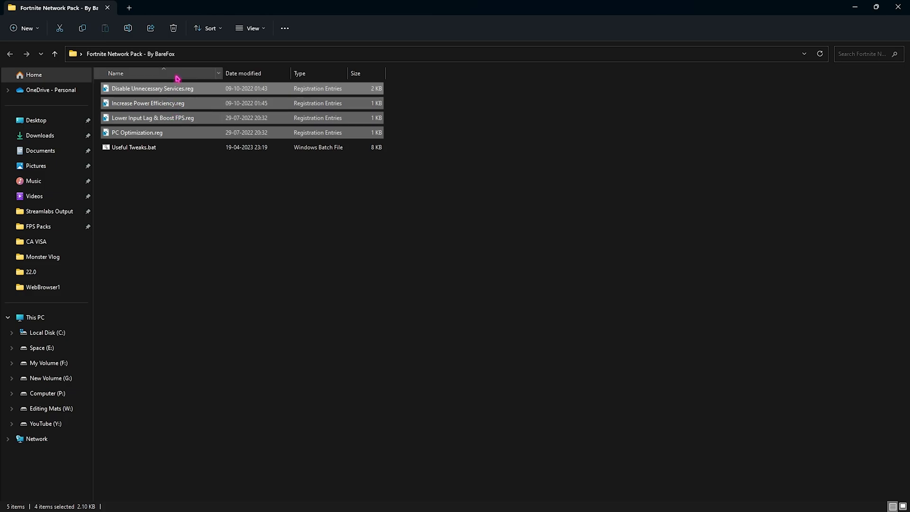
left_click(156, 148)
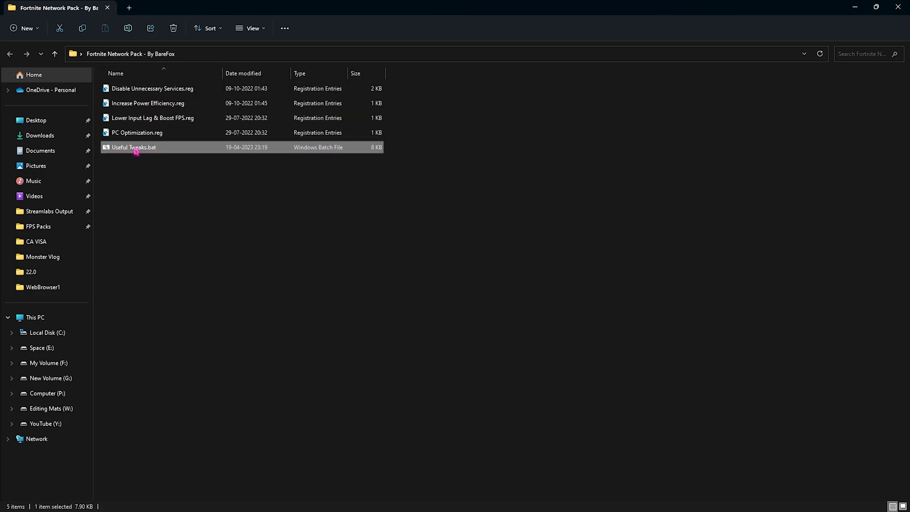
right_click(136, 151)
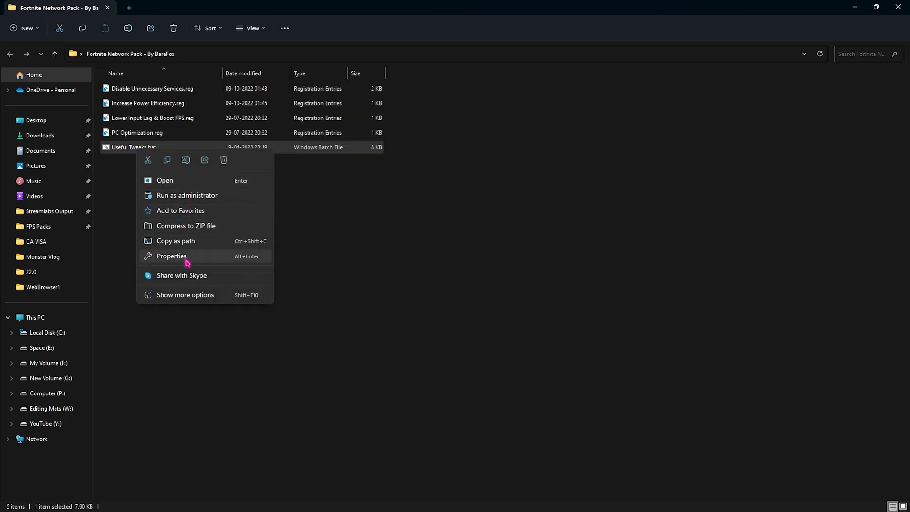
left_click(183, 184)
scroll(373, 296, "down", 10)
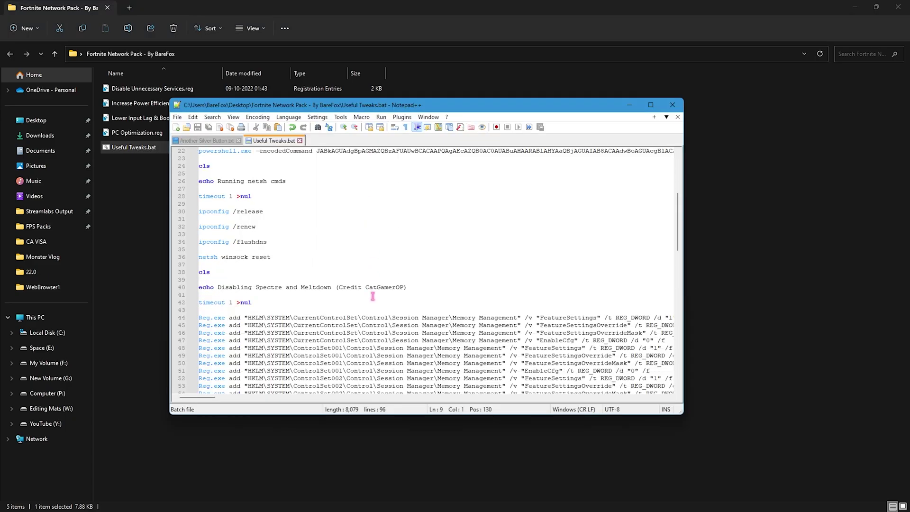
scroll(373, 297, "down", 13)
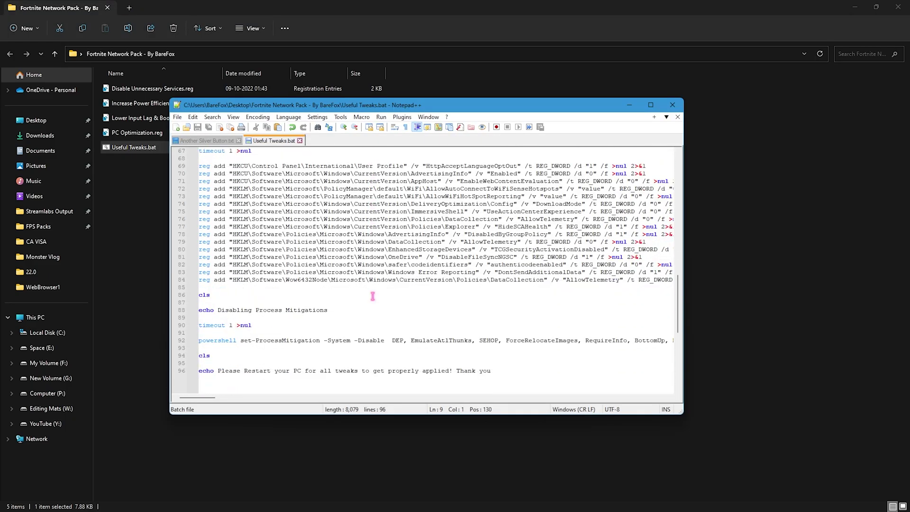
scroll(372, 296, "down", 4)
scroll(373, 296, "up", 11)
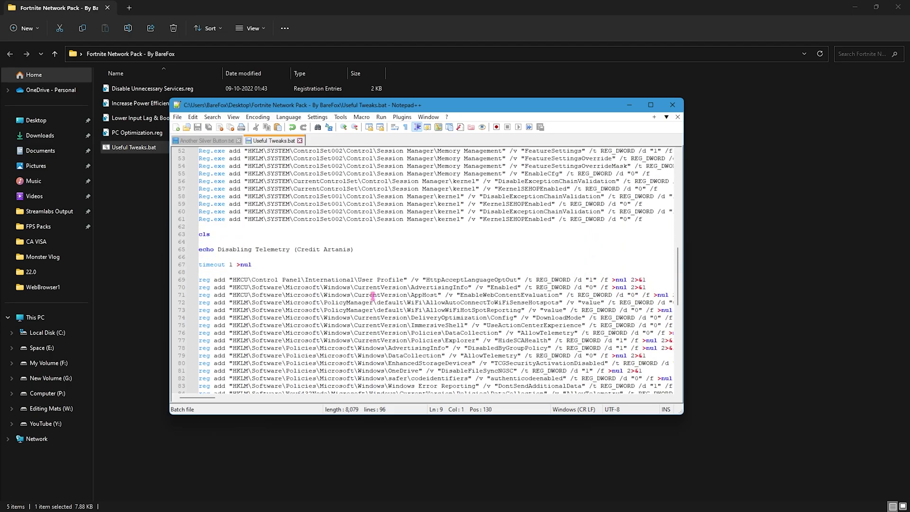
scroll(373, 297, "up", 16)
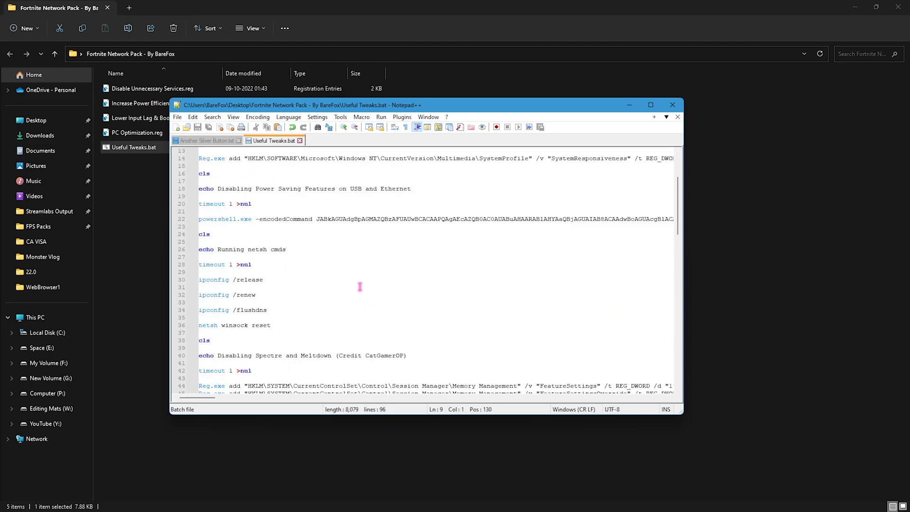
scroll(361, 287, "up", 1)
key("alt+F4")
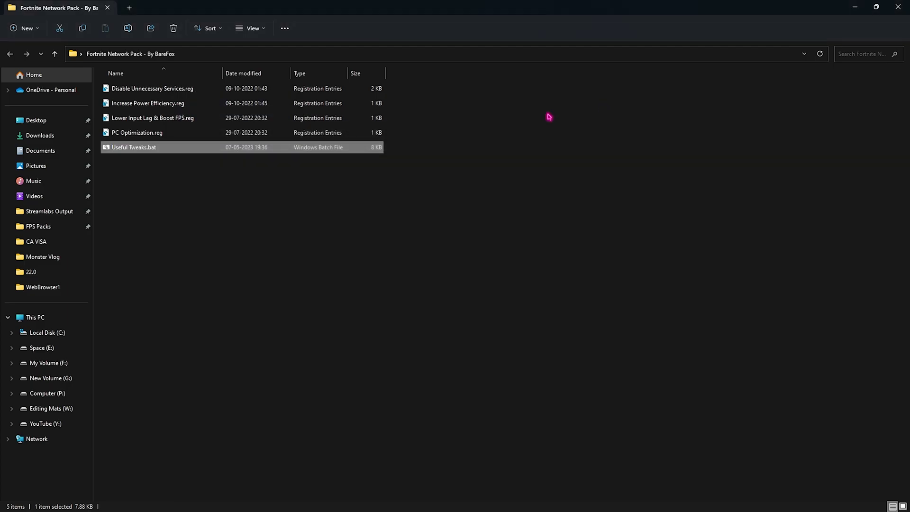
right_click(193, 150)
left_click(417, 202)
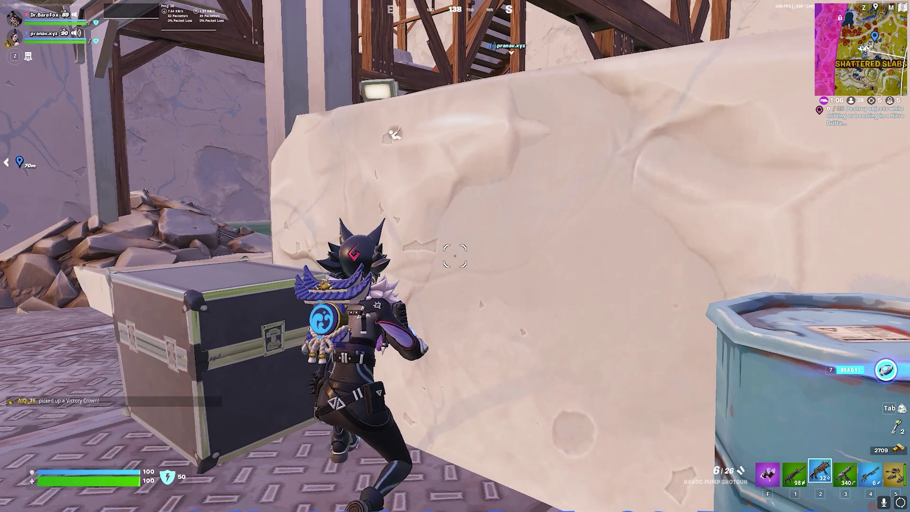
key("w")
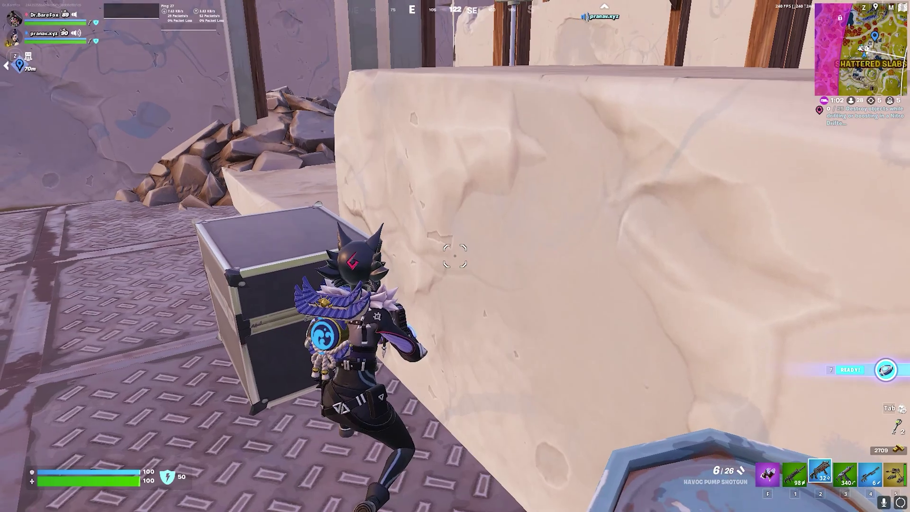
key("ctrl")
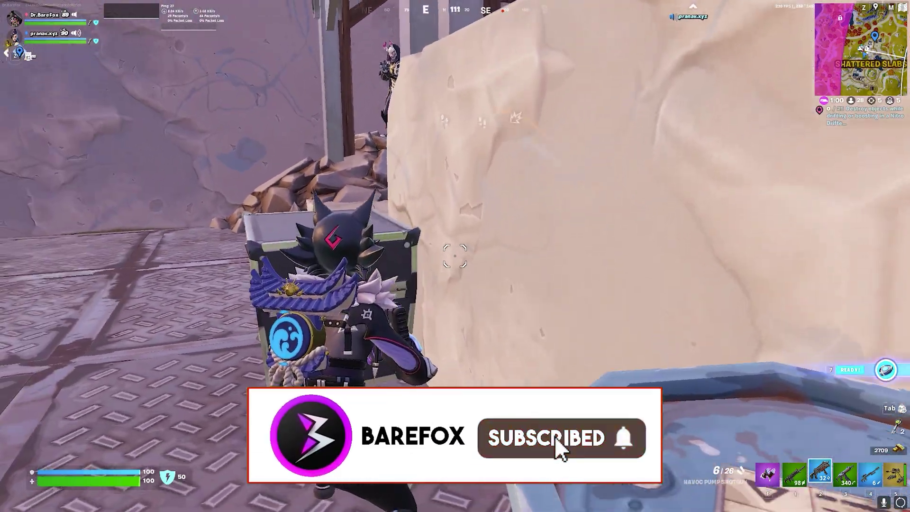
left_click(455, 256)
key("3")
key("2")
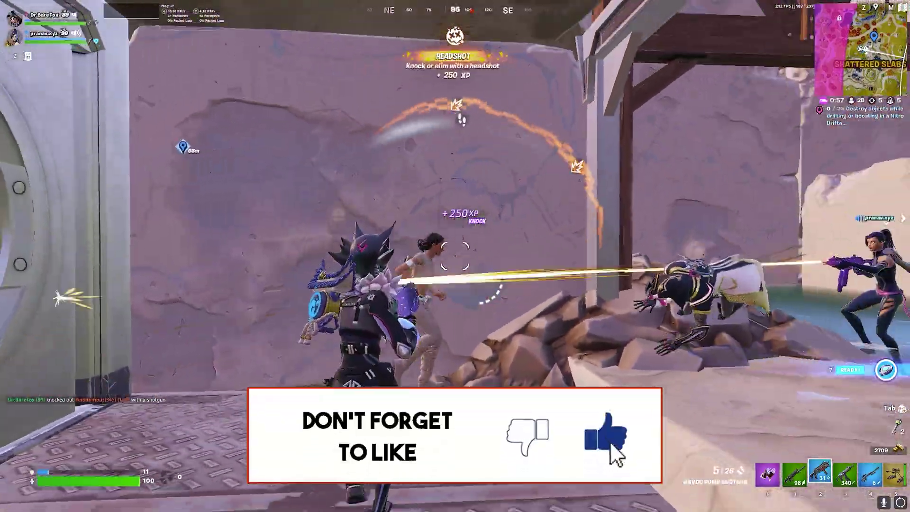
left_click(456, 256)
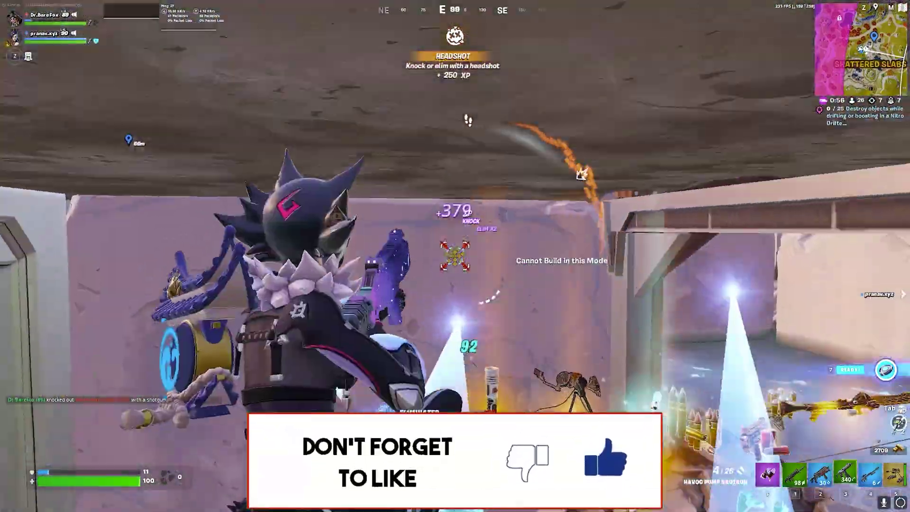
key("3")
key("w")
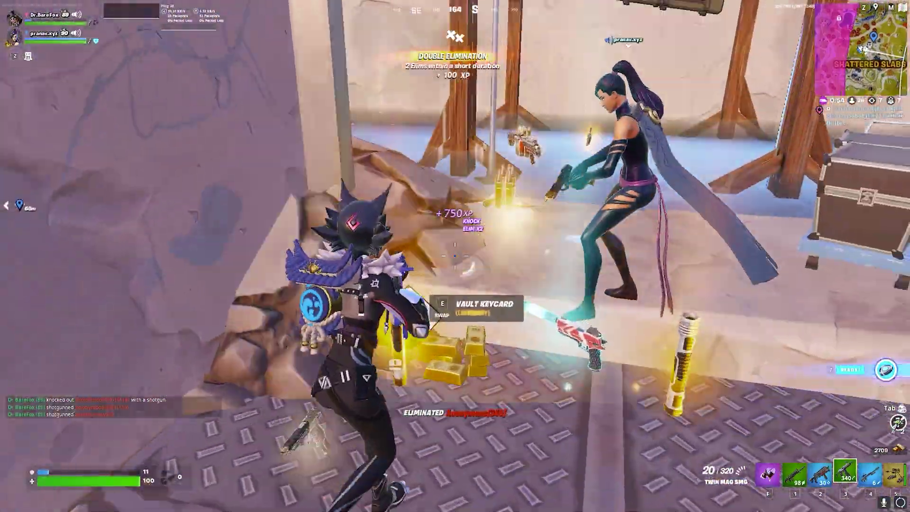